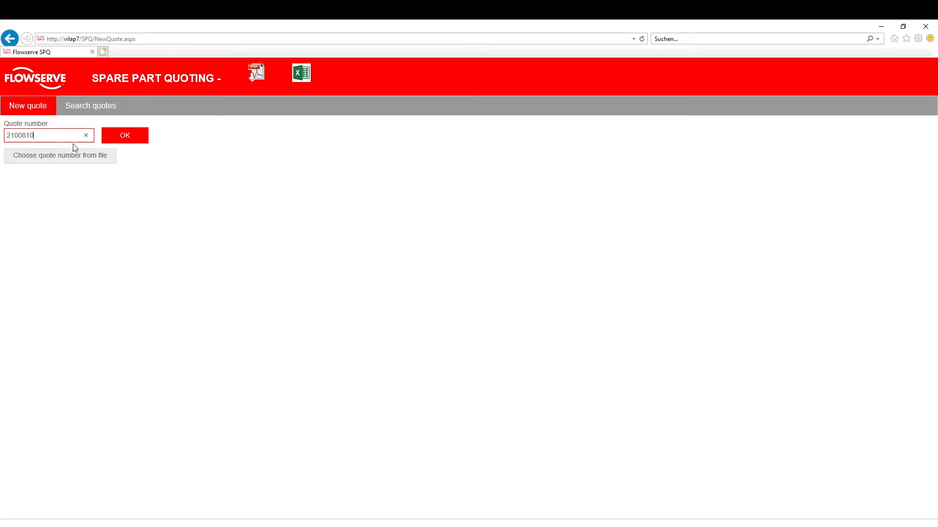
Create the new quote 2100810 and keep EN as the quote language after viewing the available languages
click(127, 141)
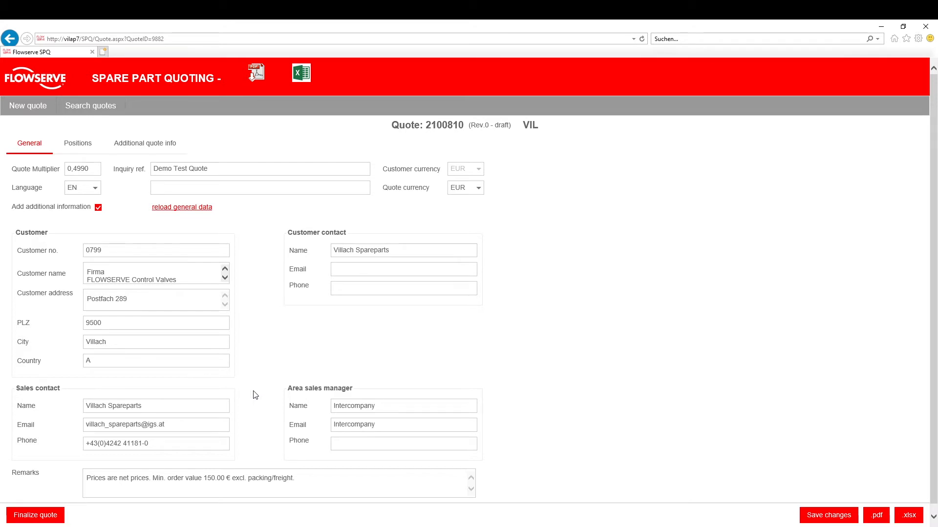
click(96, 189)
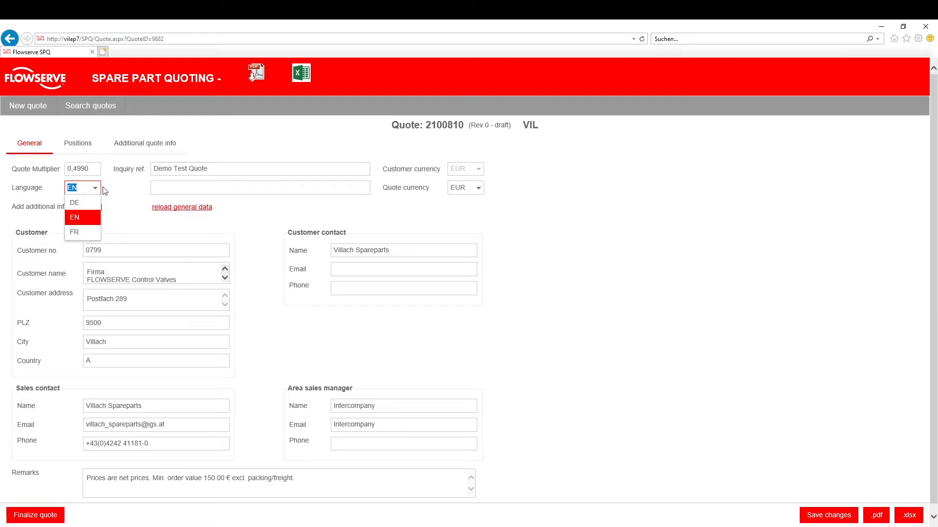
click(112, 192)
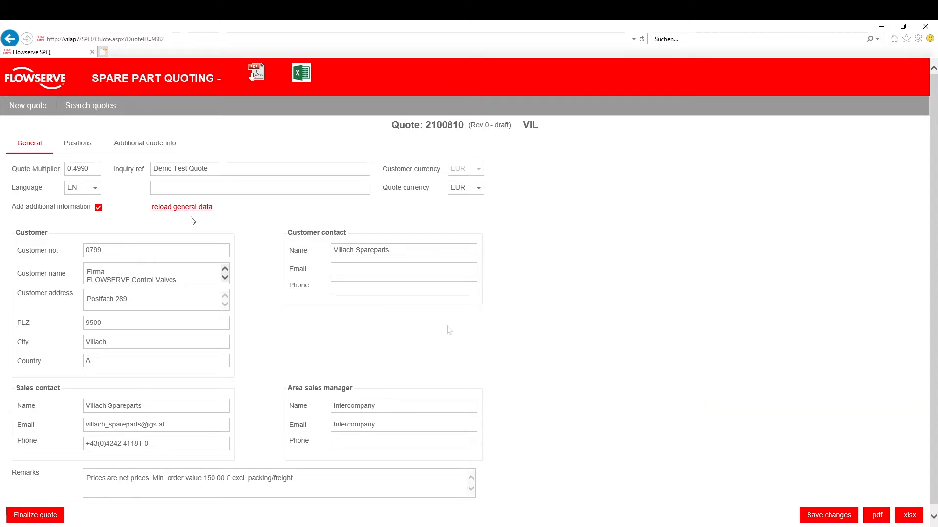
Set the quote currency to USD, enter a different FX rate and save the changes
click(479, 190)
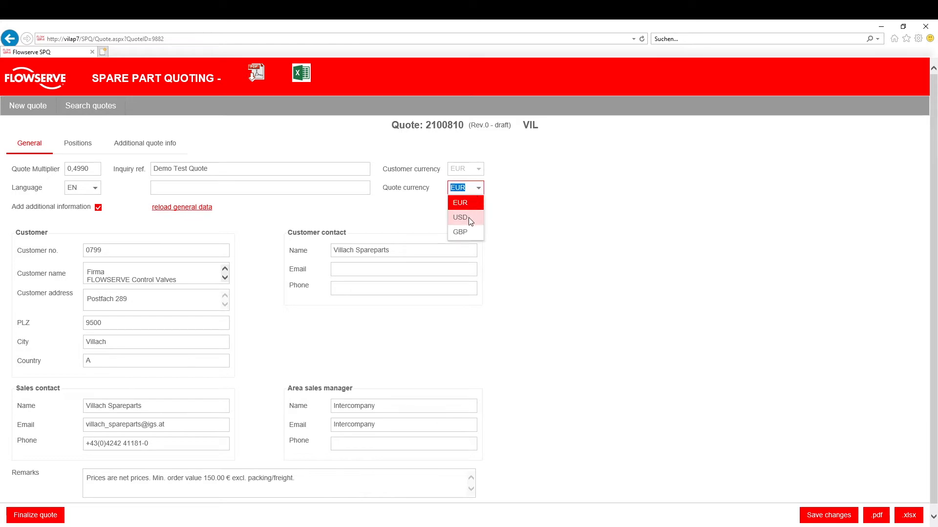
click(470, 218)
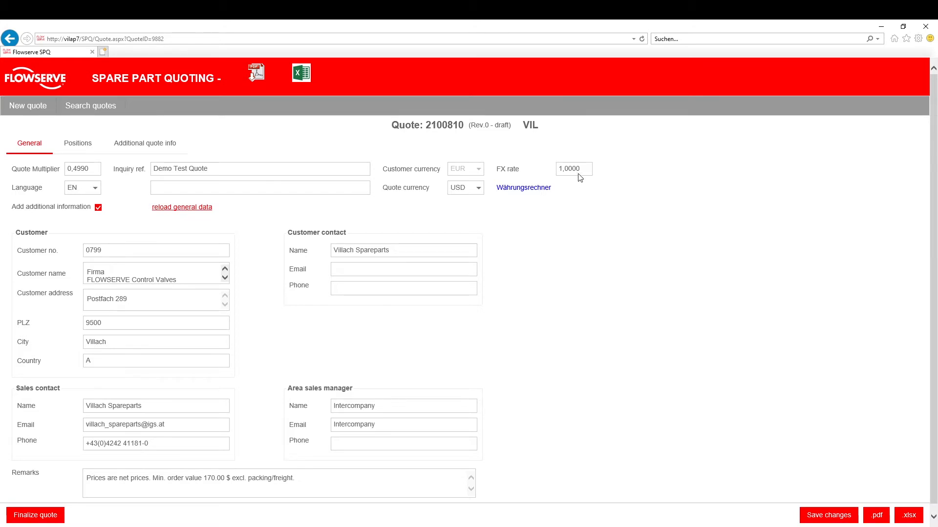
drag(581, 169, 566, 172)
key(BackSpace)
text(3)
click(829, 516)
Set the FX rate back to 1 with the changes saved, and return the quote currency to EUR
drag(581, 169, 553, 169)
text(1)
click(825, 517)
click(478, 189)
click(469, 203)
Open the dialog for adding positions to the quote and view its part number and spare part set sheets
click(77, 144)
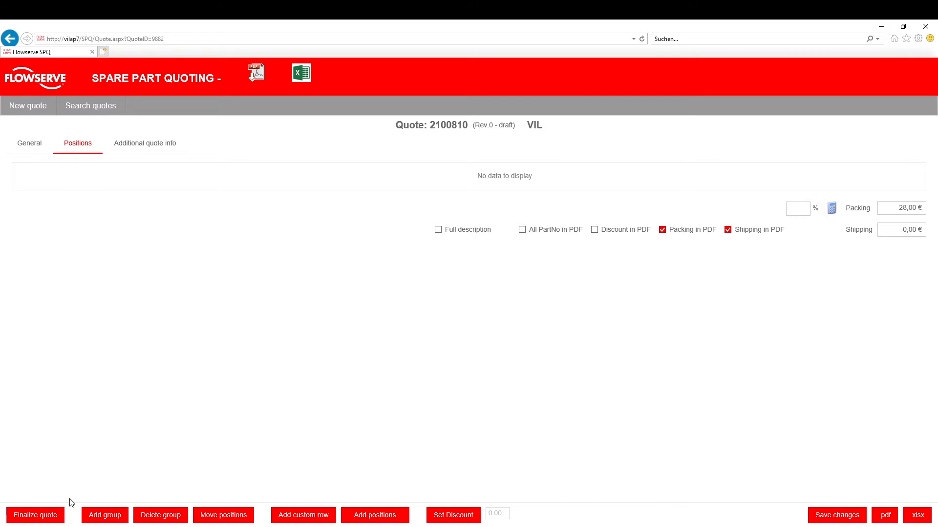
key(alt+d)
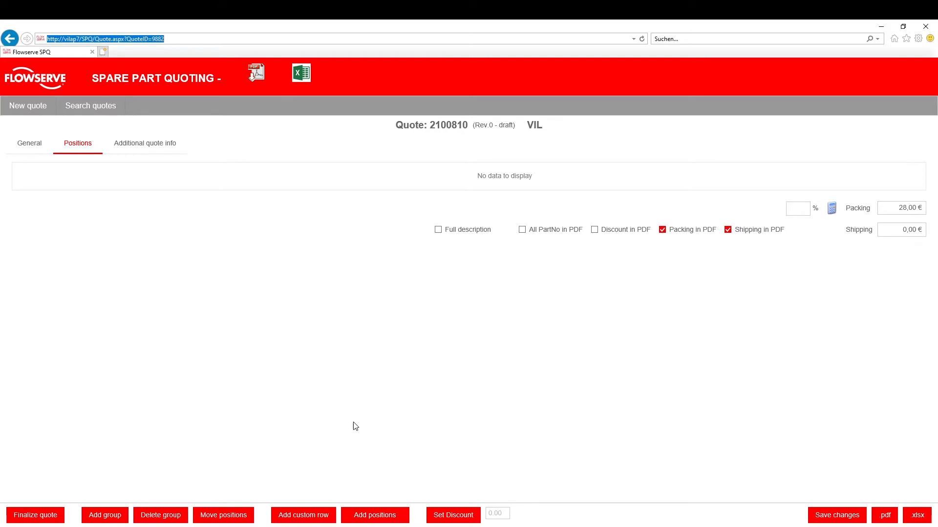
click(375, 516)
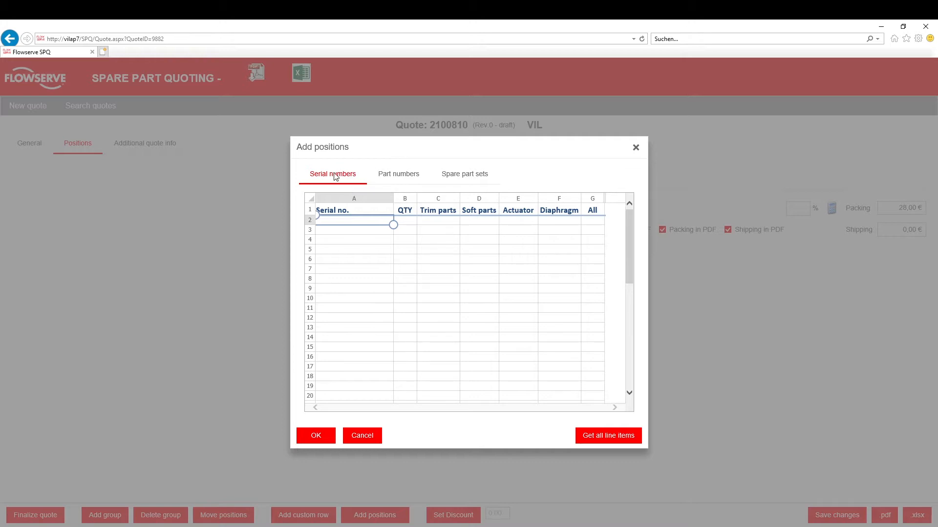
click(405, 176)
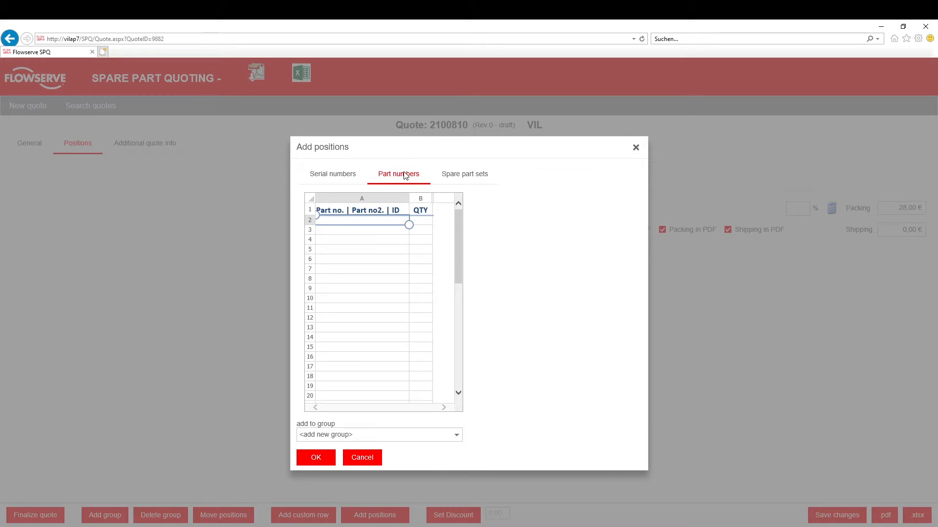
click(464, 179)
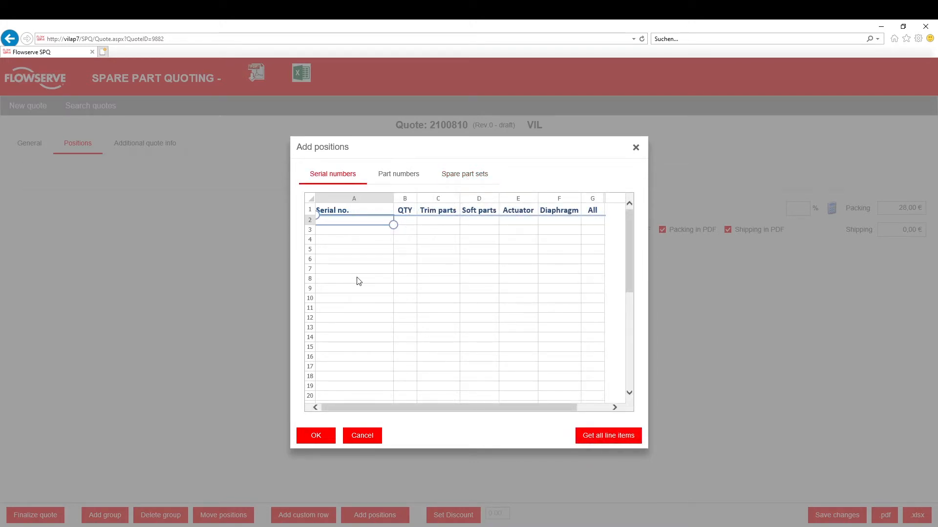
text(1820007001)
key(Return)
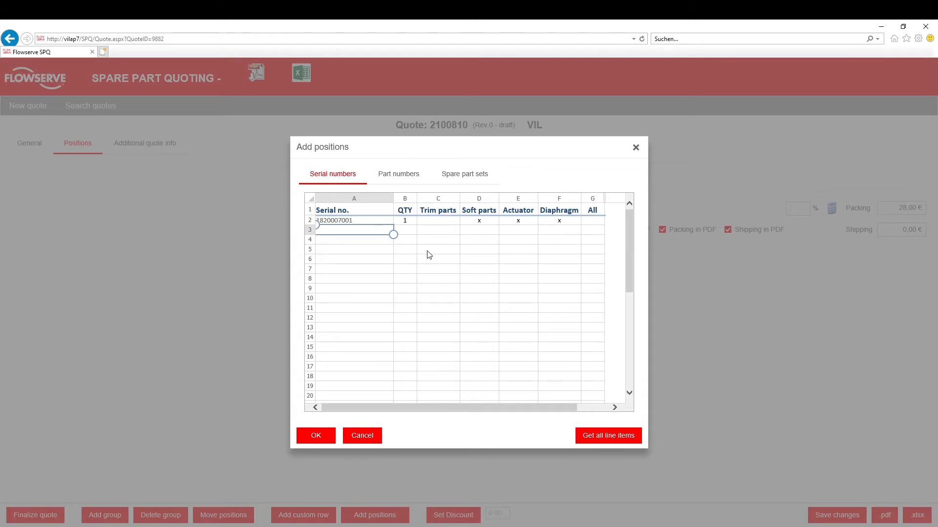
click(436, 222)
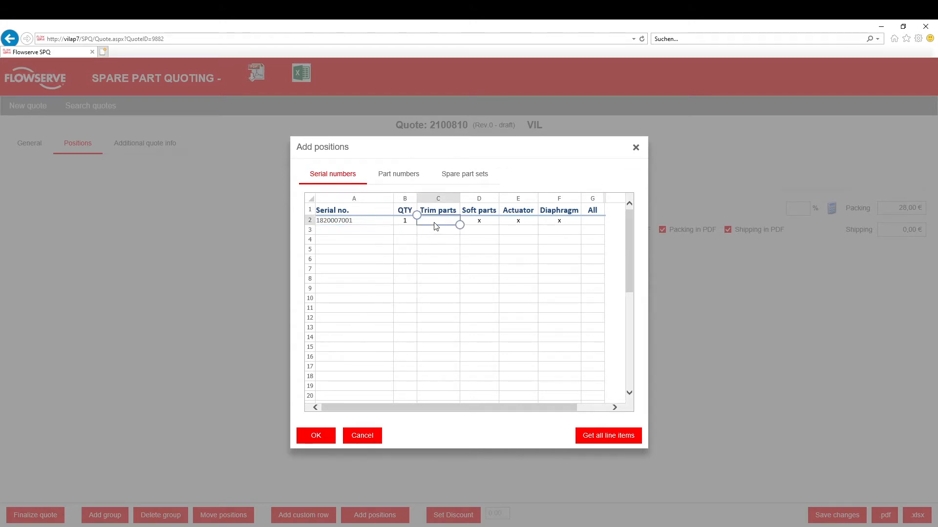
click(490, 223)
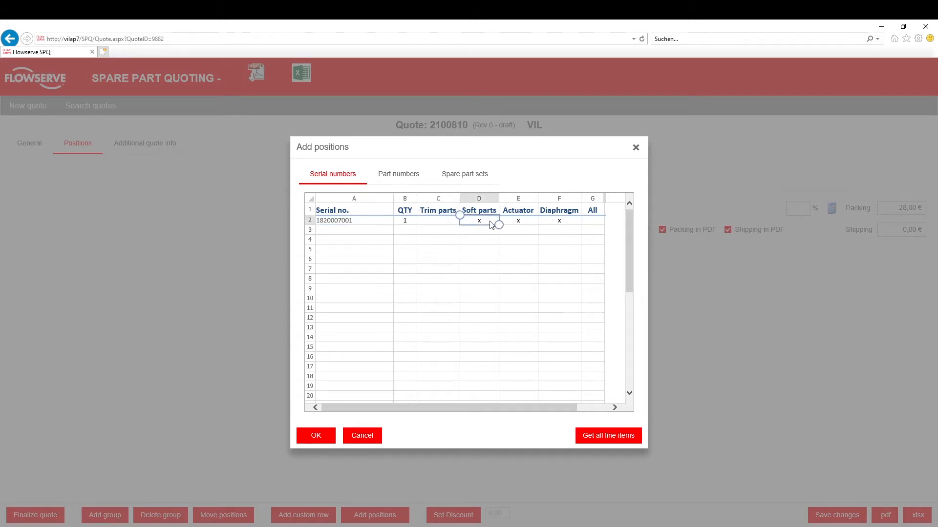
click(524, 224)
click(565, 224)
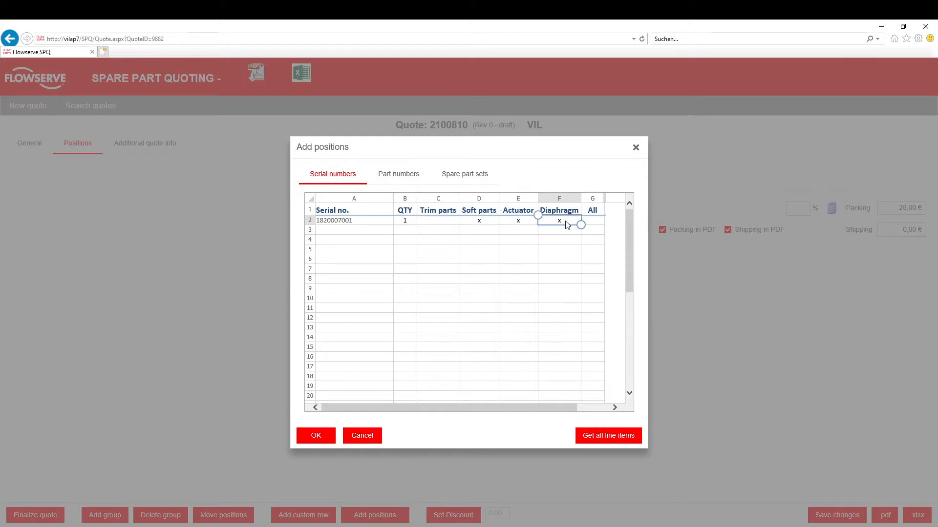
click(596, 225)
text(x)
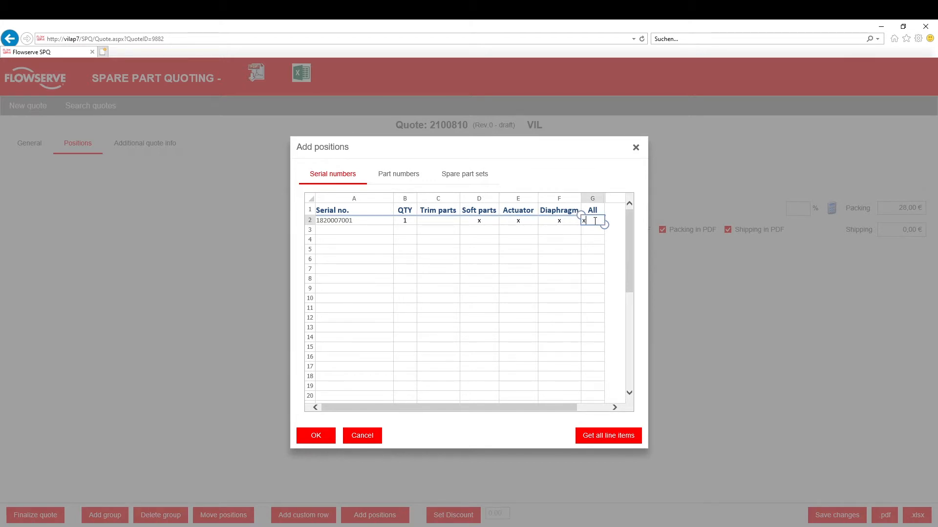
key(Return)
click(316, 438)
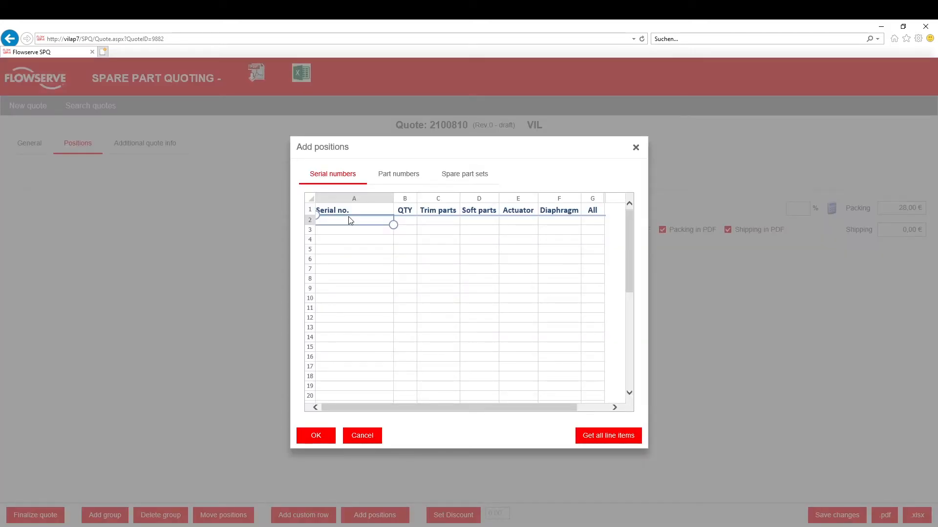
key(ctrl+v)
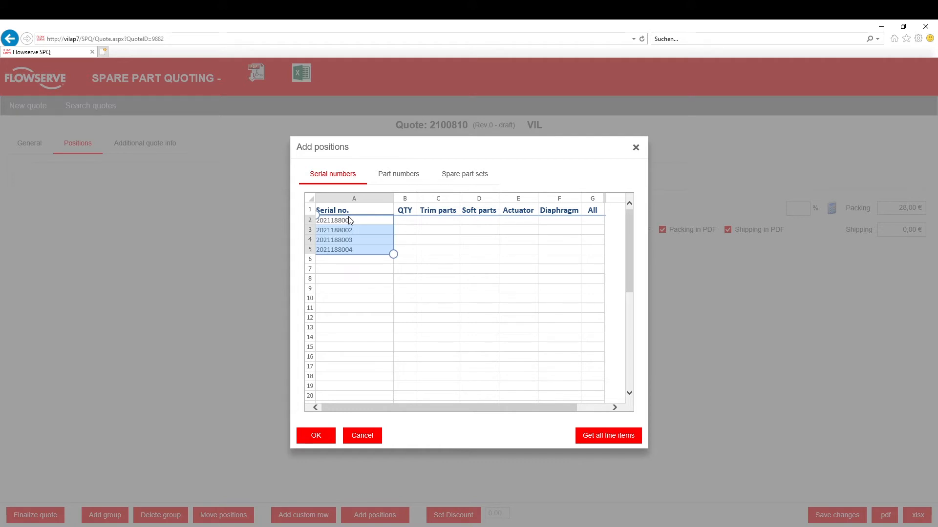
key(Down)
click(409, 234)
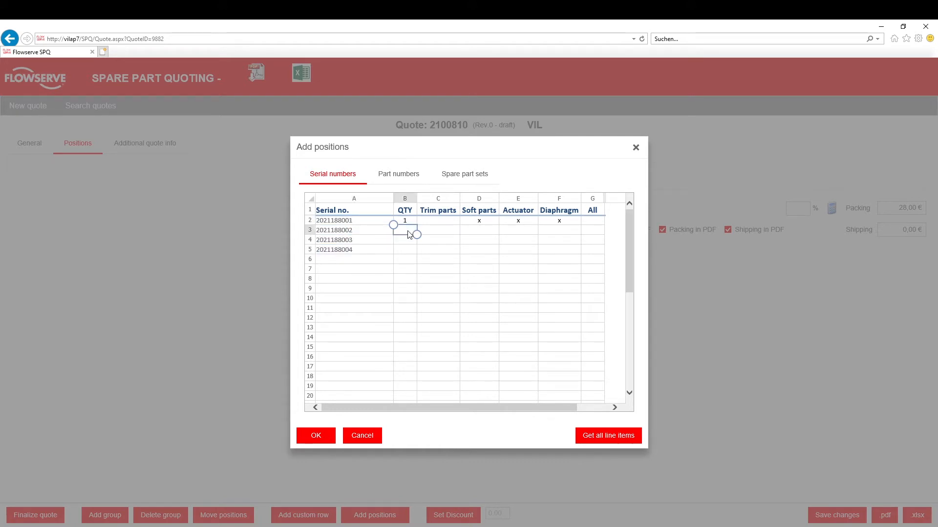
text(1)
key(Return)
text(1)
key(Return)
text(1)
key(Return)
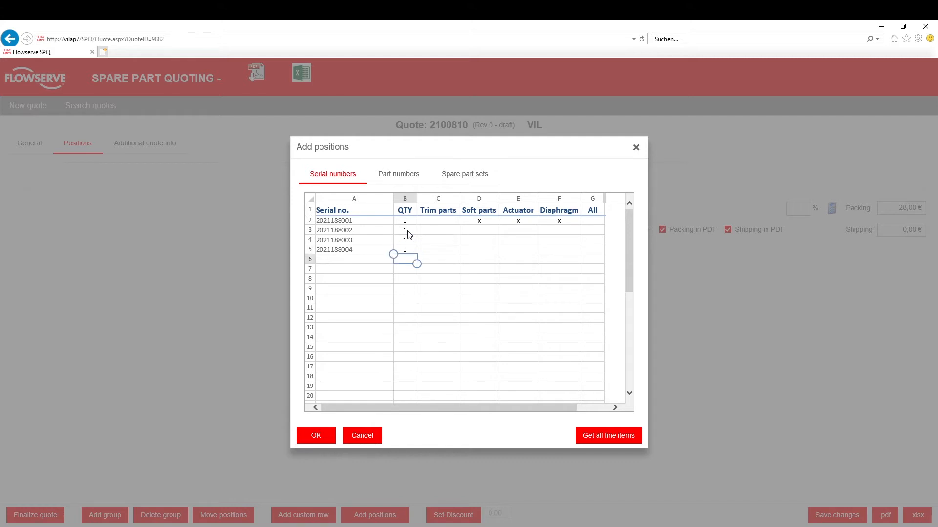
Mark All with x for the pasted serial numbers below the first one
click(591, 231)
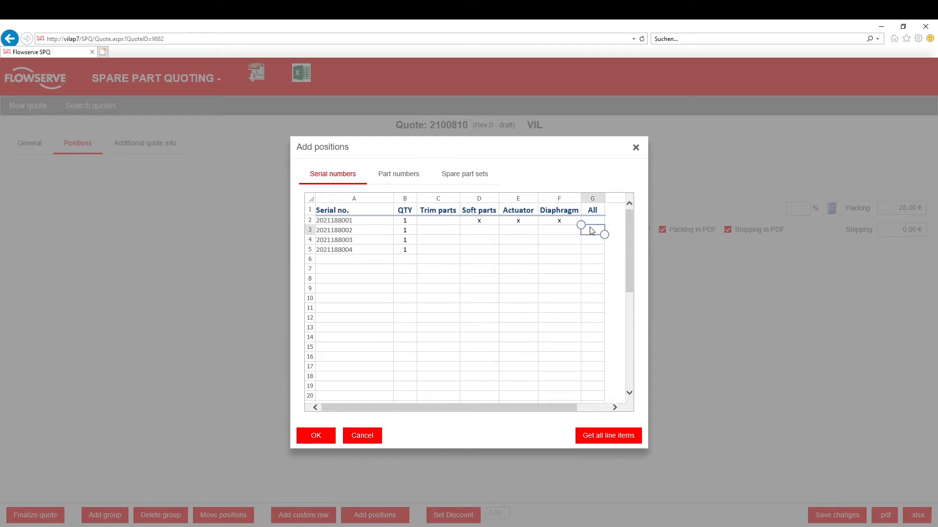
key(Return)
text(x)
key(Return)
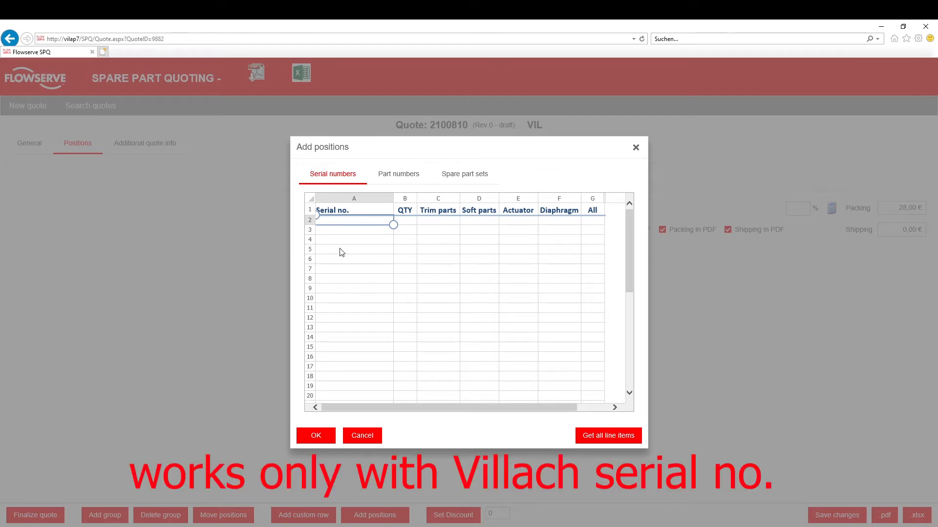
Enter 2120820 as the serial number and retrieve all of its line items
text(2120820)
key(Return)
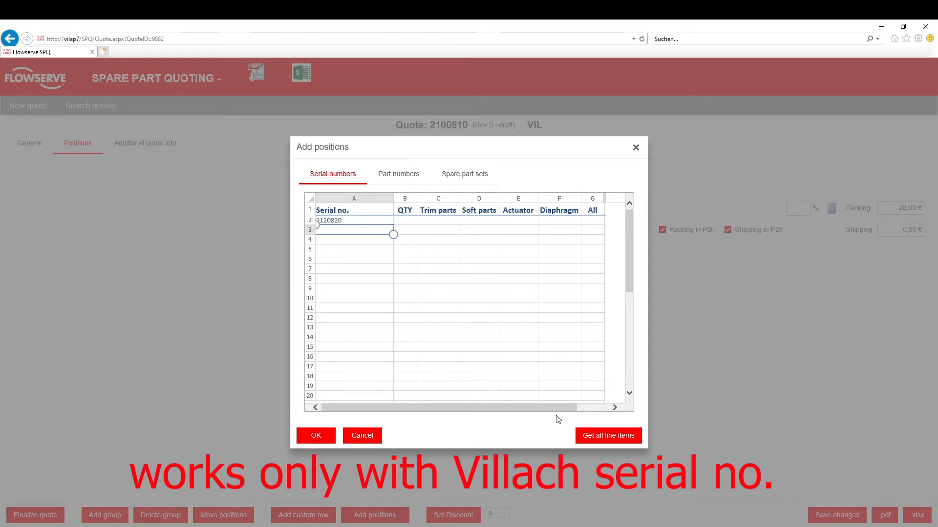
click(599, 437)
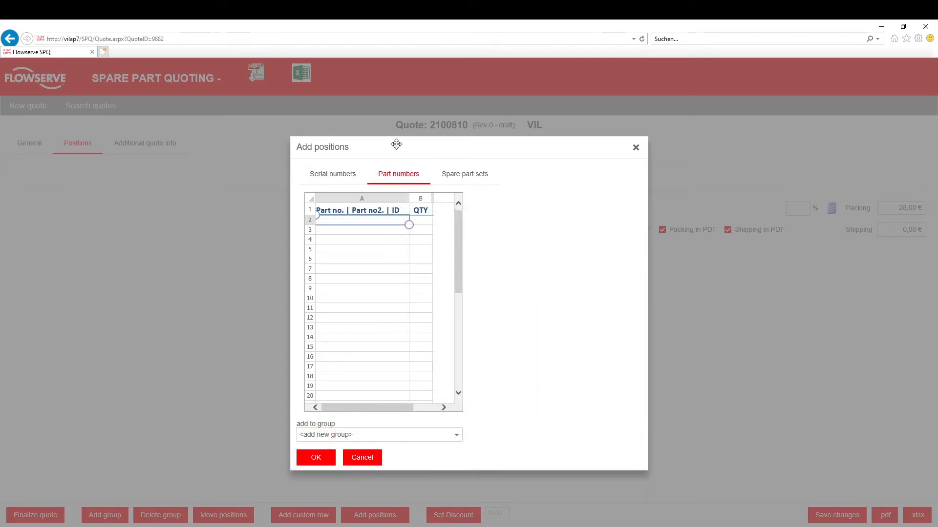
Enter part numbers 00476, 162872 and 007842.550.000, setting the quantity of the last one to 1
text(00476)
key(Return)
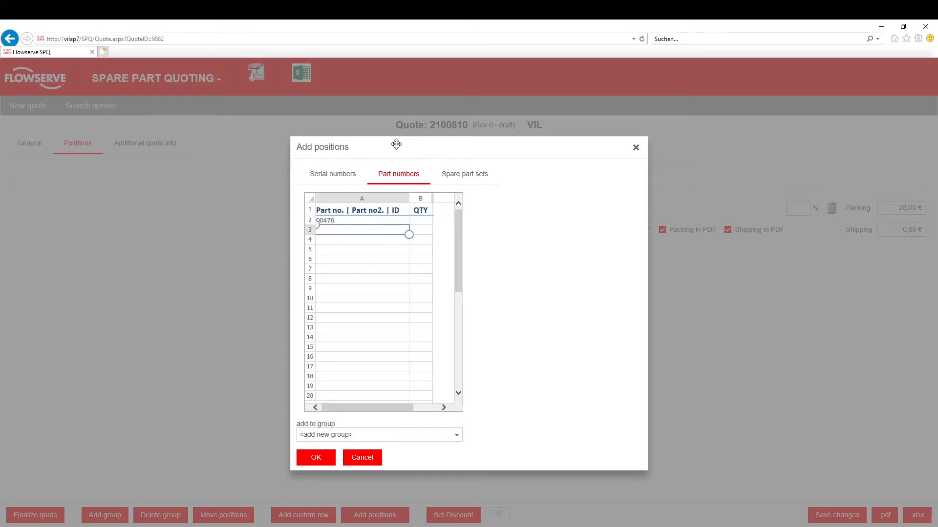
text(162872 007842.550.000)
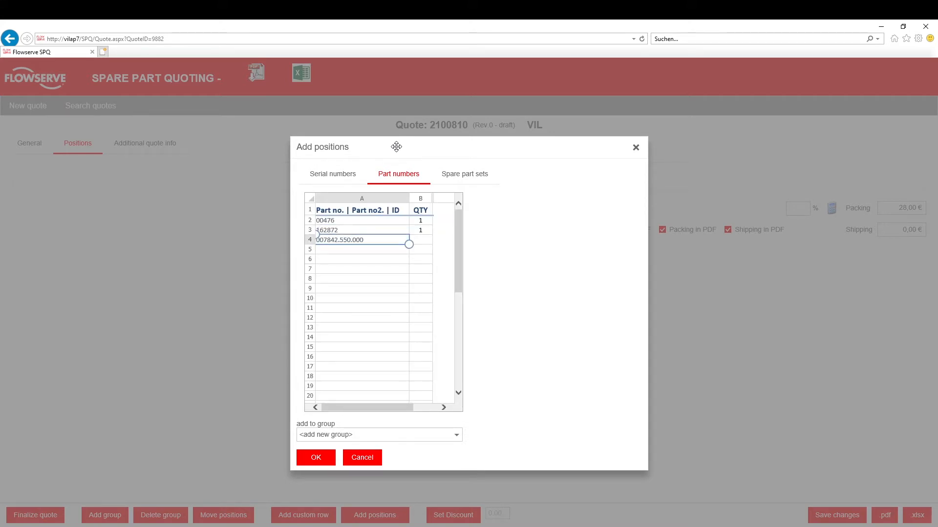
click(421, 240)
text(1)
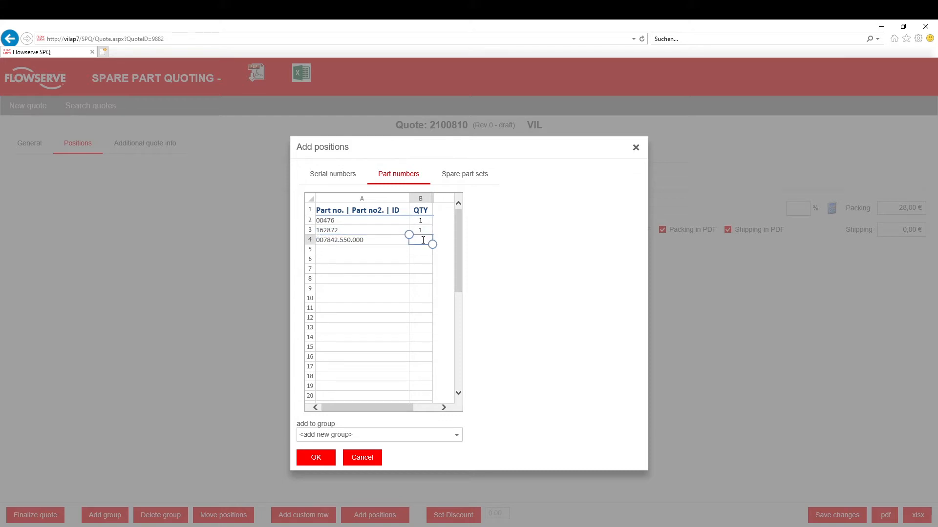
key(Return)
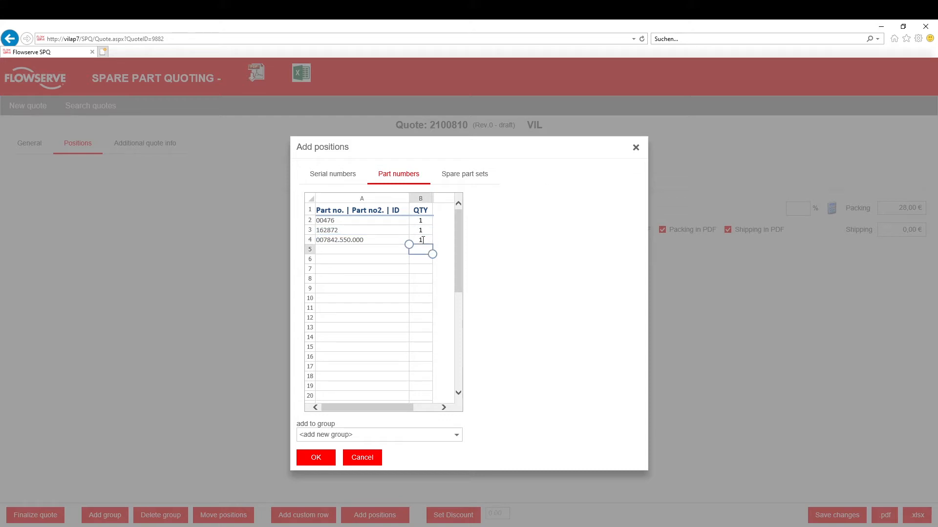
click(355, 254)
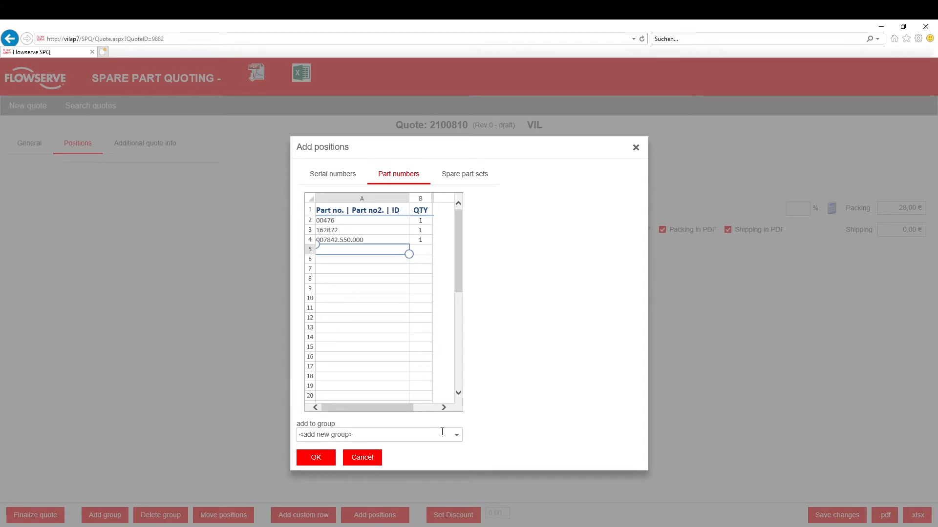
Keep <add new group> as the target group and confirm adding the listed parts to the quote
click(457, 435)
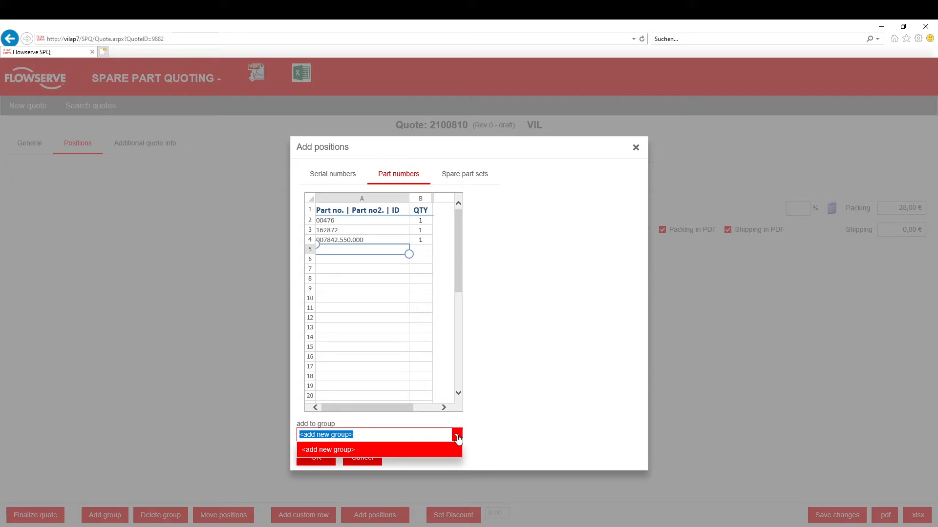
click(428, 425)
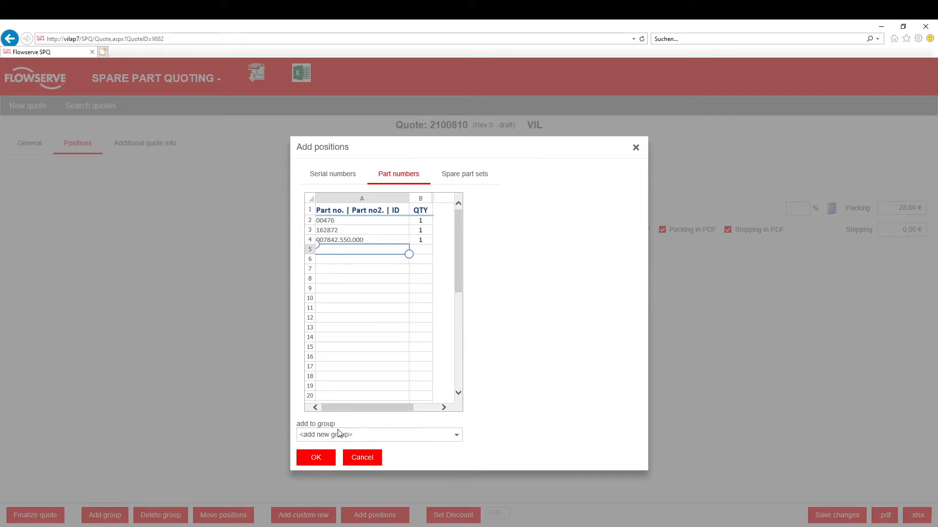
click(316, 459)
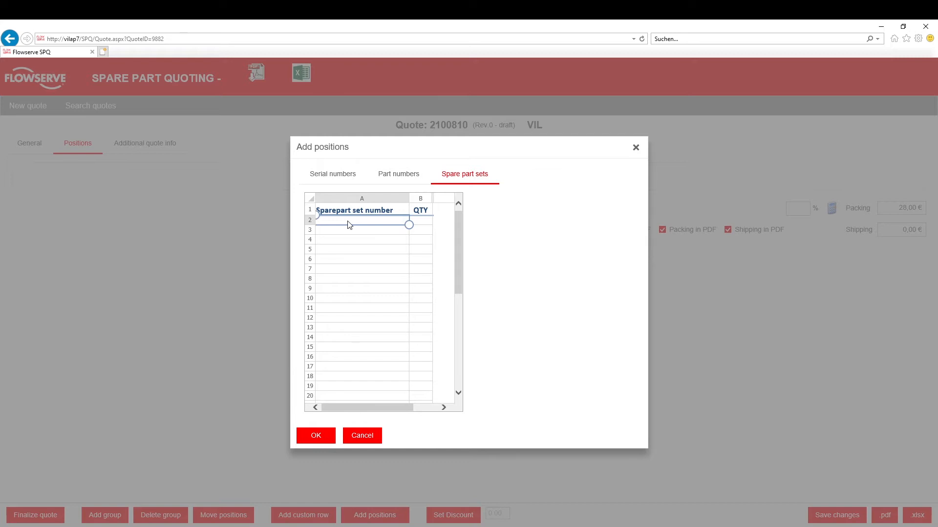
Enter spare part set number 58176 and confirm adding it to the quote
text(58176)
key(Return)
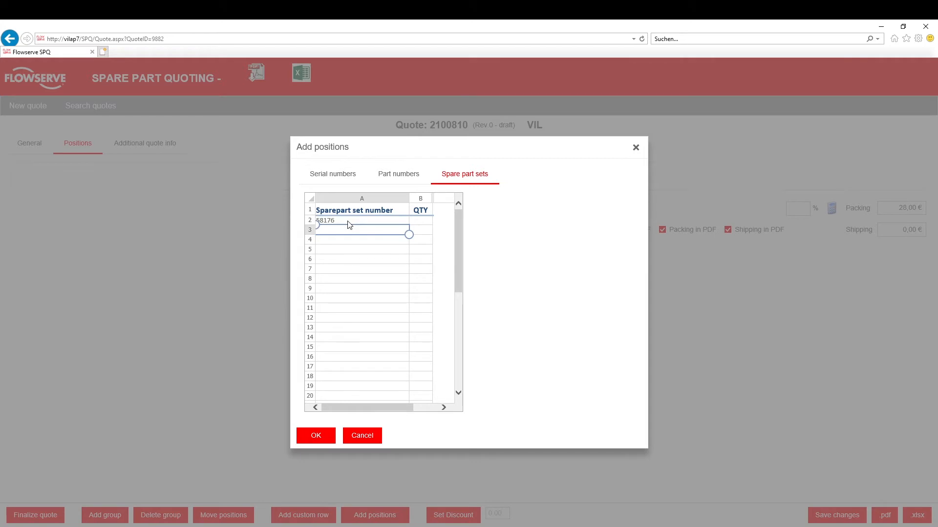
click(321, 437)
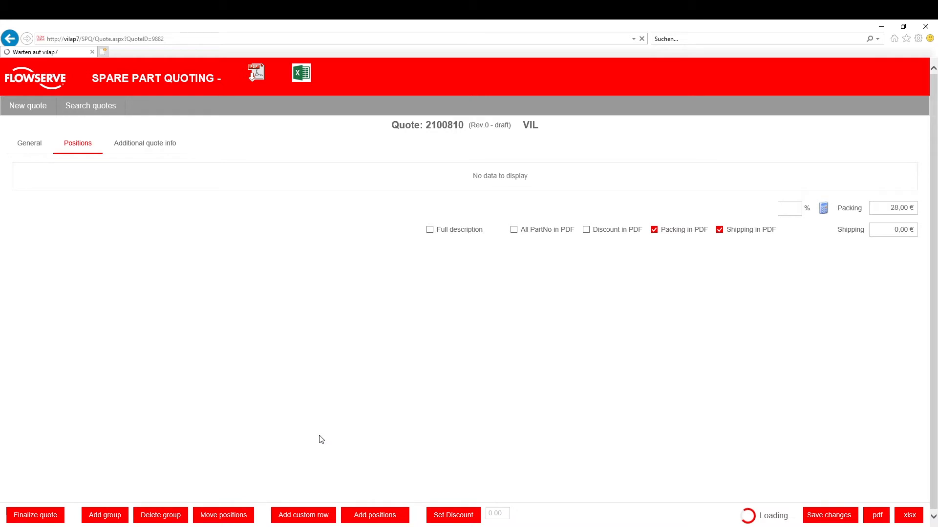
click(374, 516)
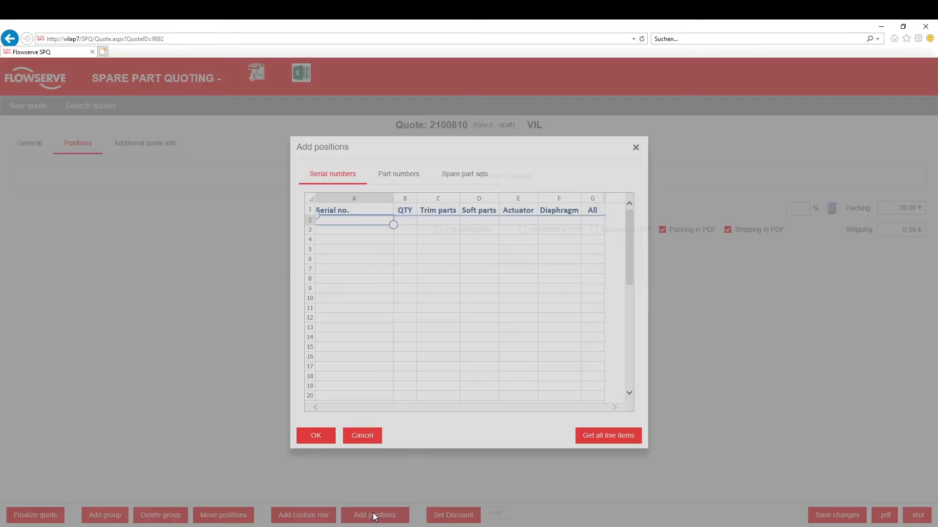
text(182)
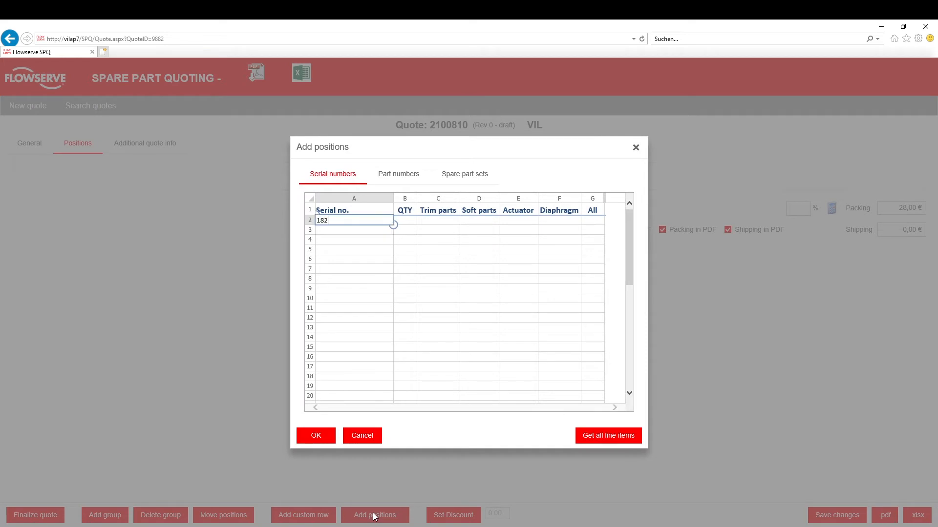
text(0007001)
key(Return)
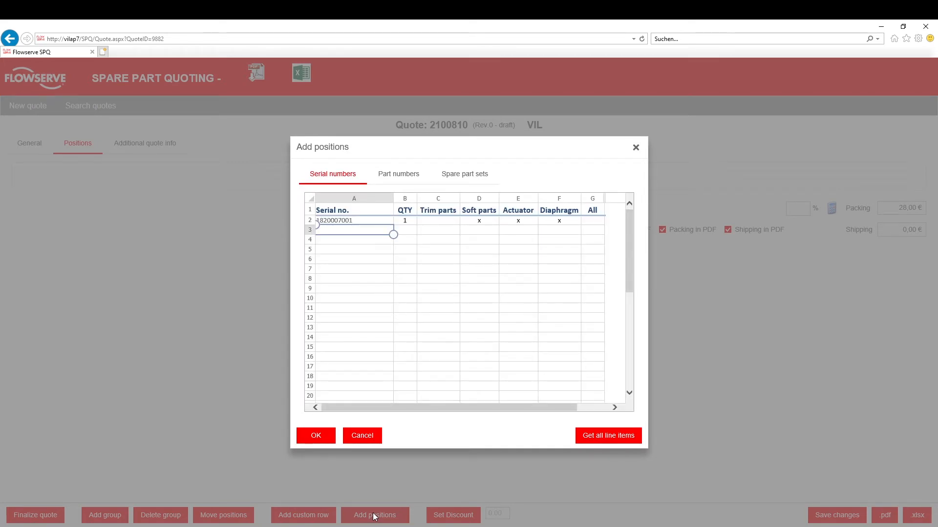
click(316, 436)
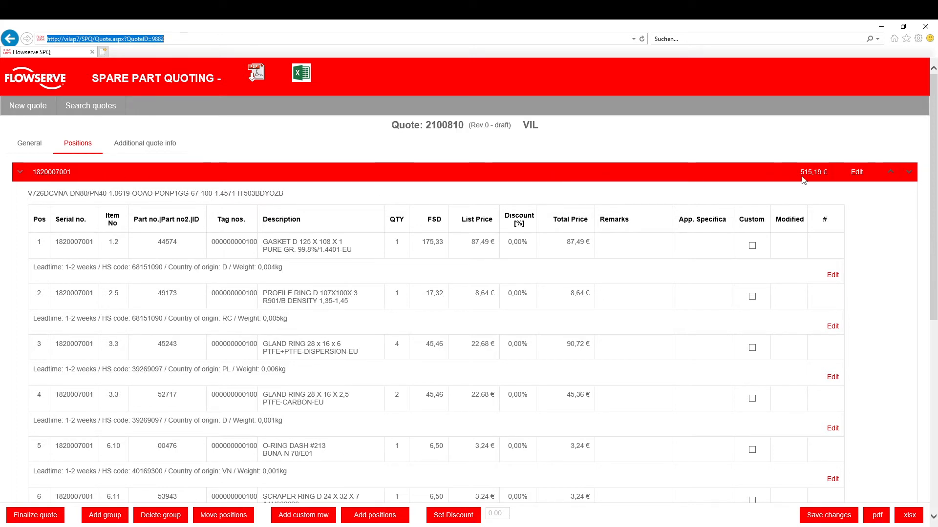
click(858, 174)
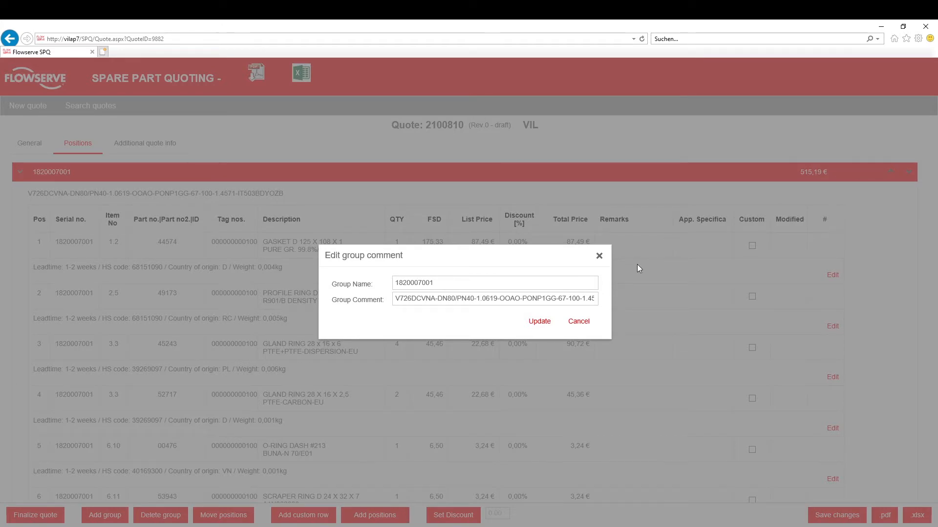
click(600, 257)
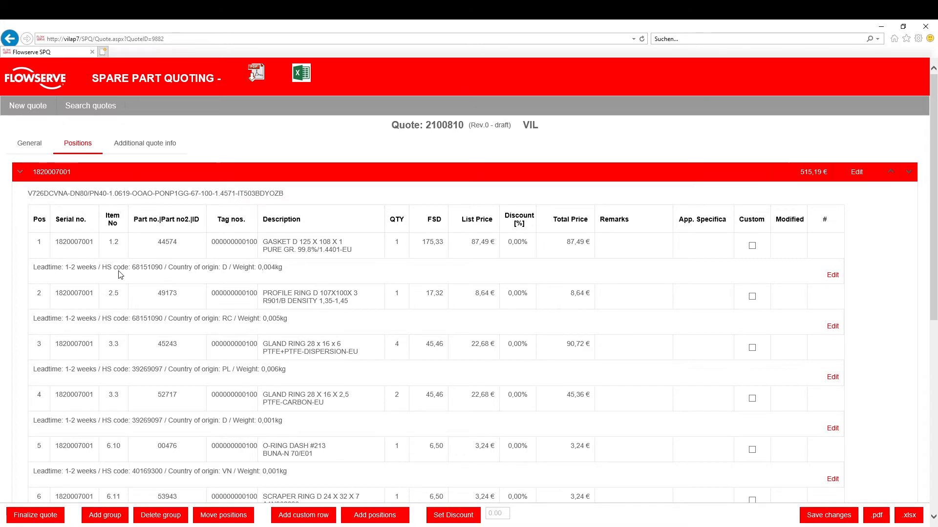
click(36, 145)
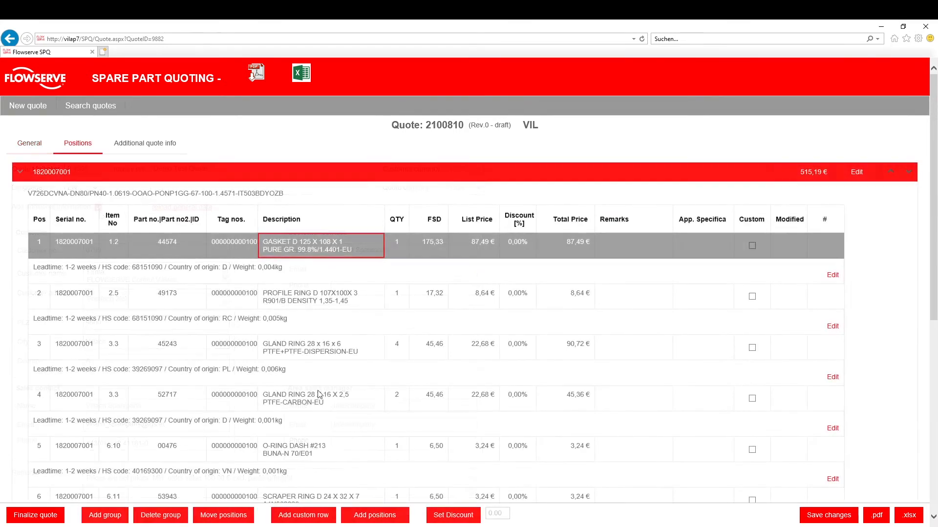
click(372, 515)
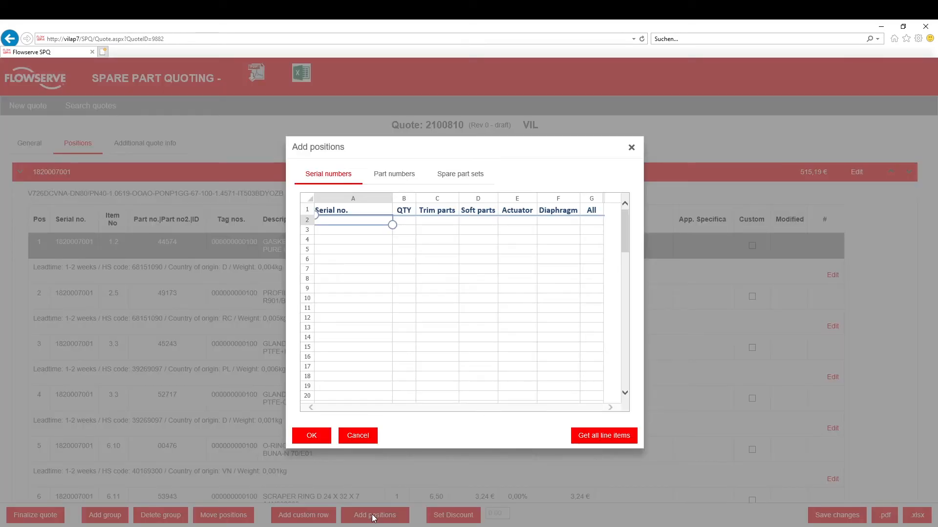
text(1820005001)
key(Return)
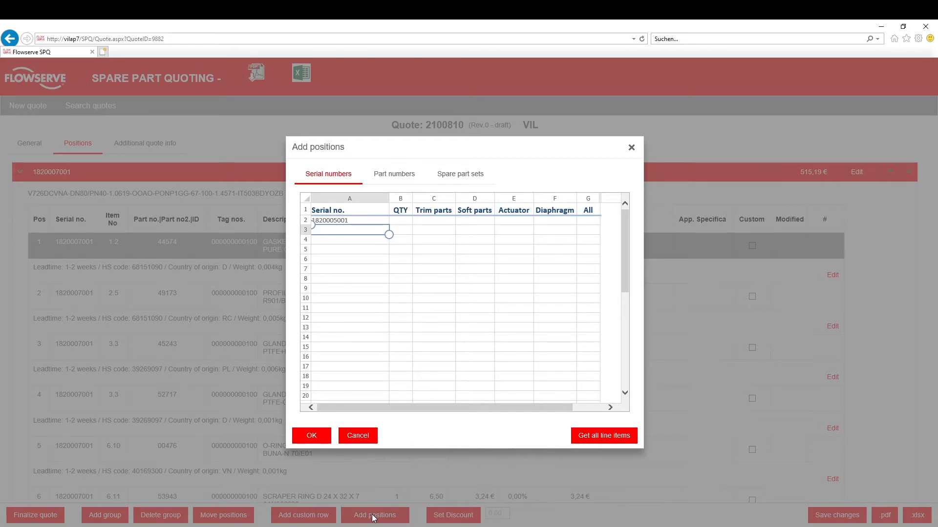
click(312, 436)
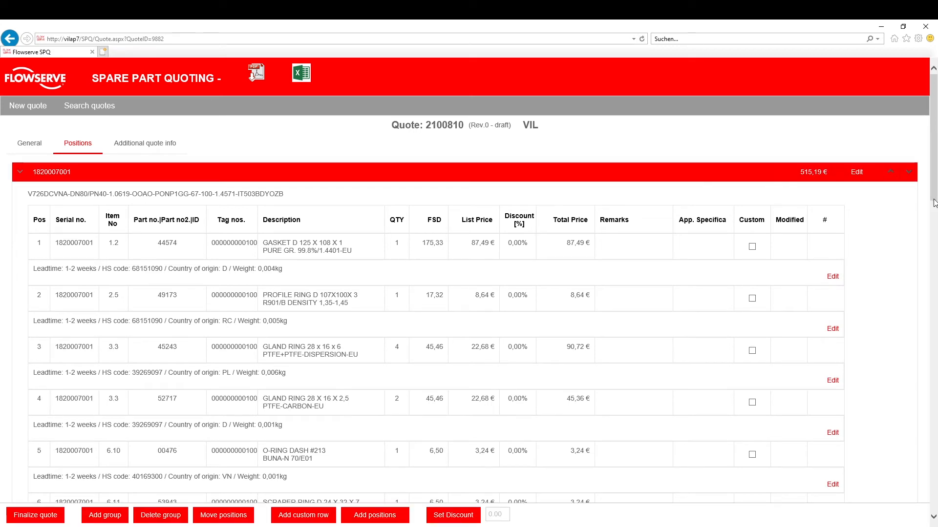
drag(934, 203, 929, 318)
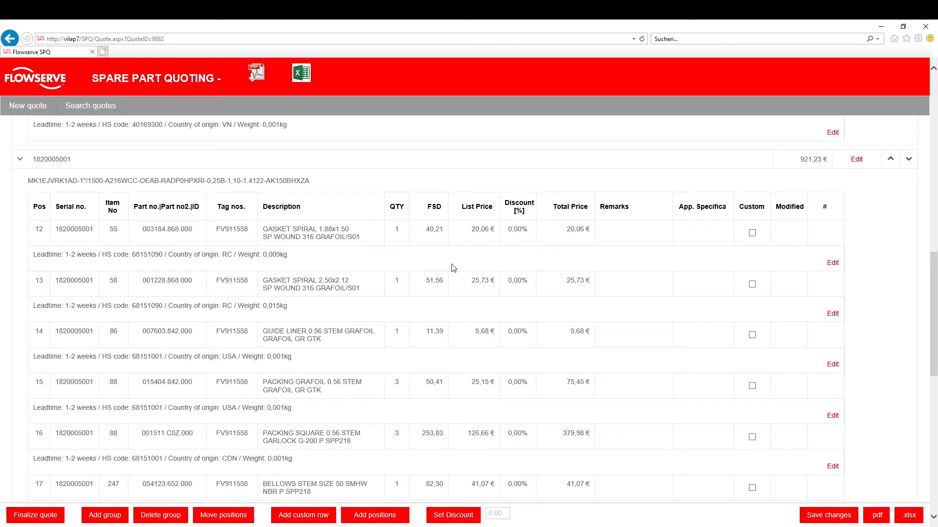
Add a new group to the quote and rename it DummyGroup
click(199, 167)
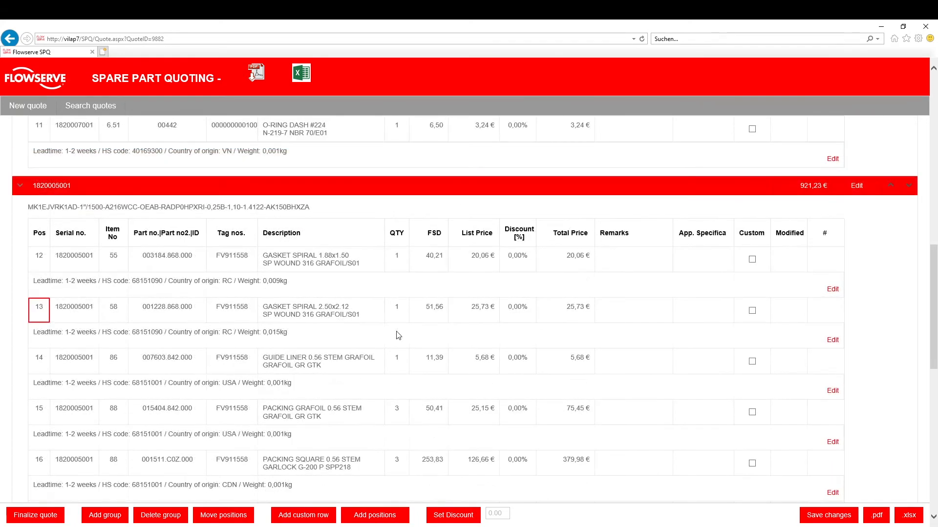
click(103, 517)
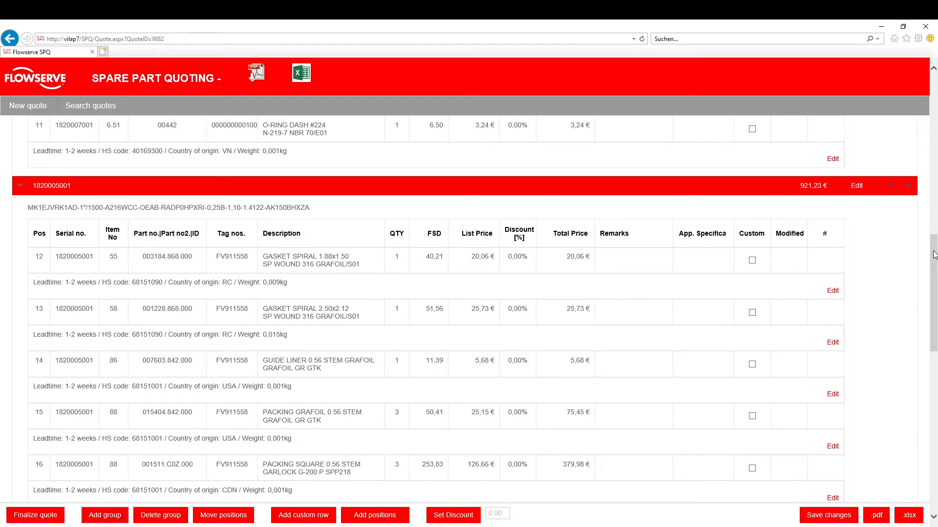
drag(934, 255, 917, 430)
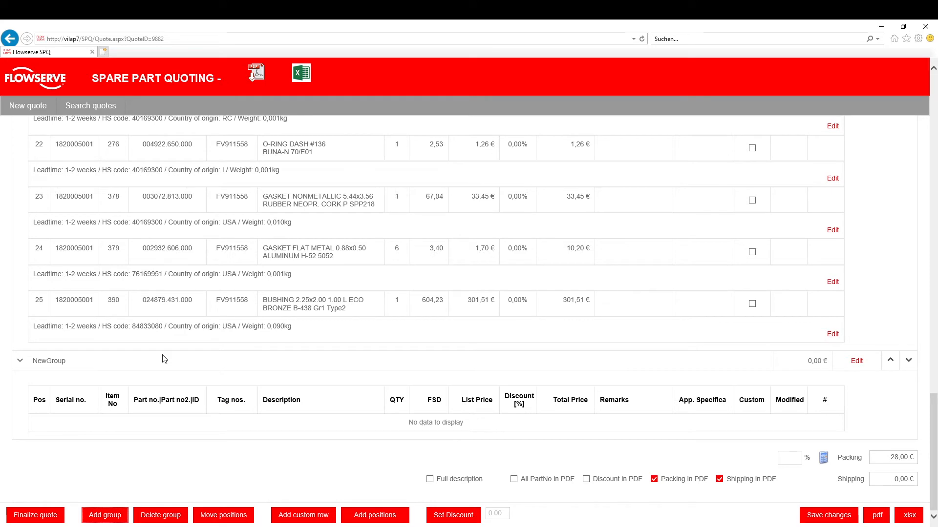
click(857, 363)
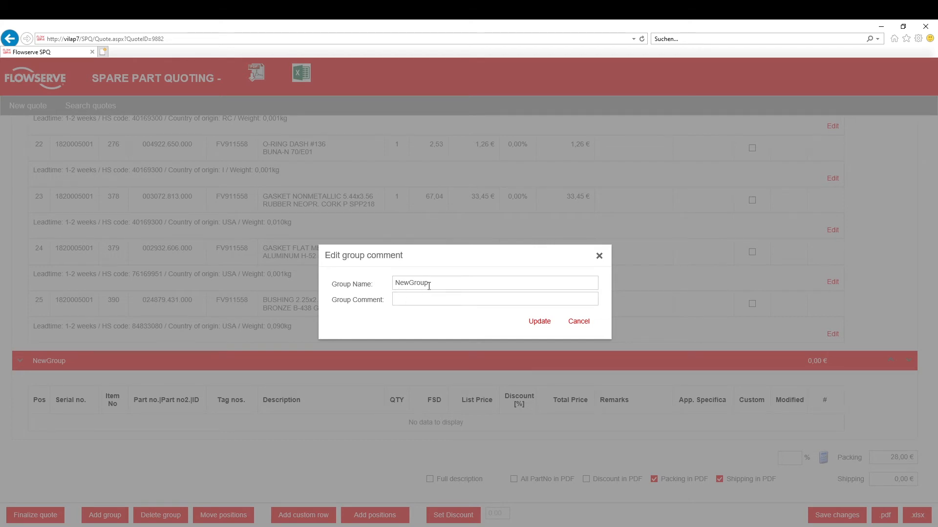
drag(429, 285, 389, 288)
text(Dummy)
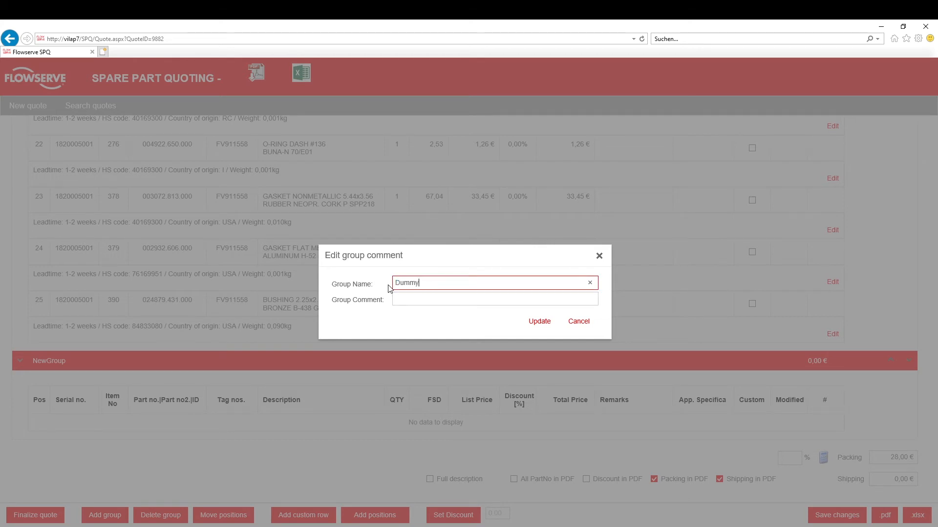
text(Group)
click(539, 321)
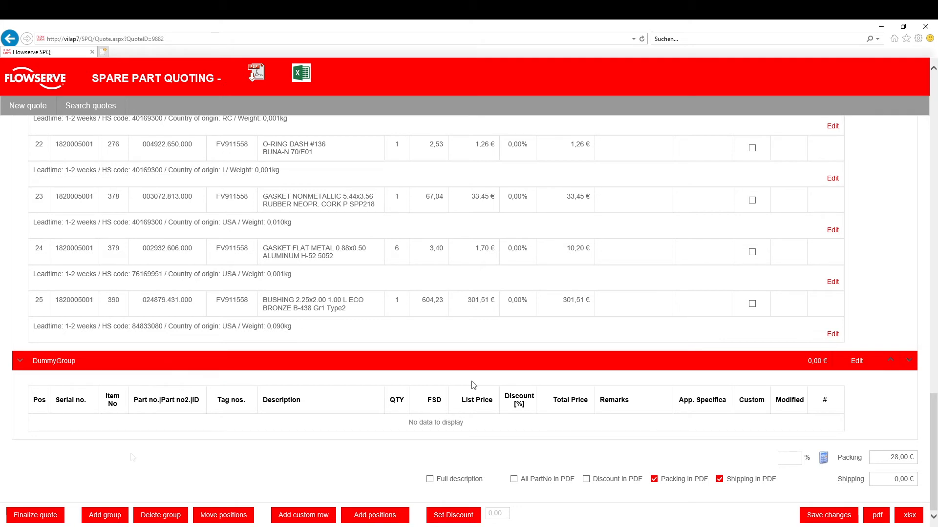
Delete the empty DummyGroup and confirm its removal
click(160, 518)
click(494, 310)
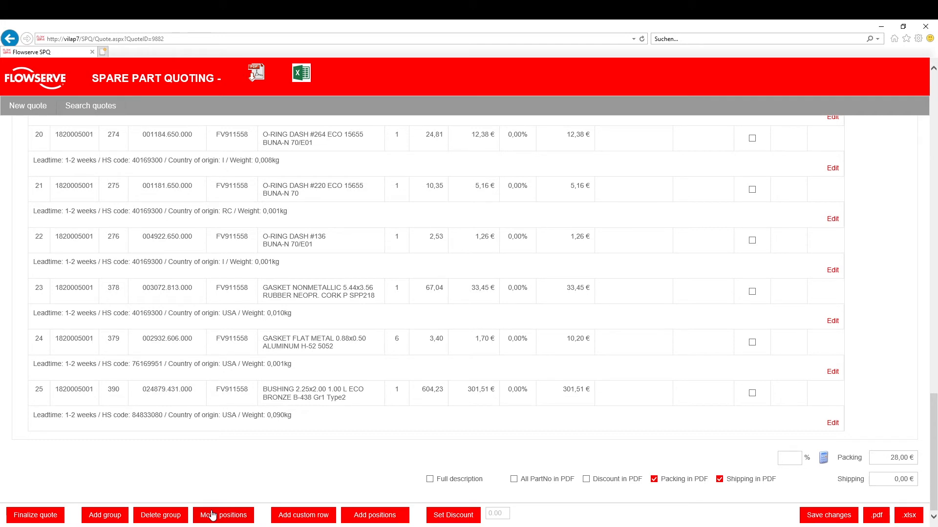
Move the bushing at position 25, part number 024879.431.000, to directly after position 20
click(183, 399)
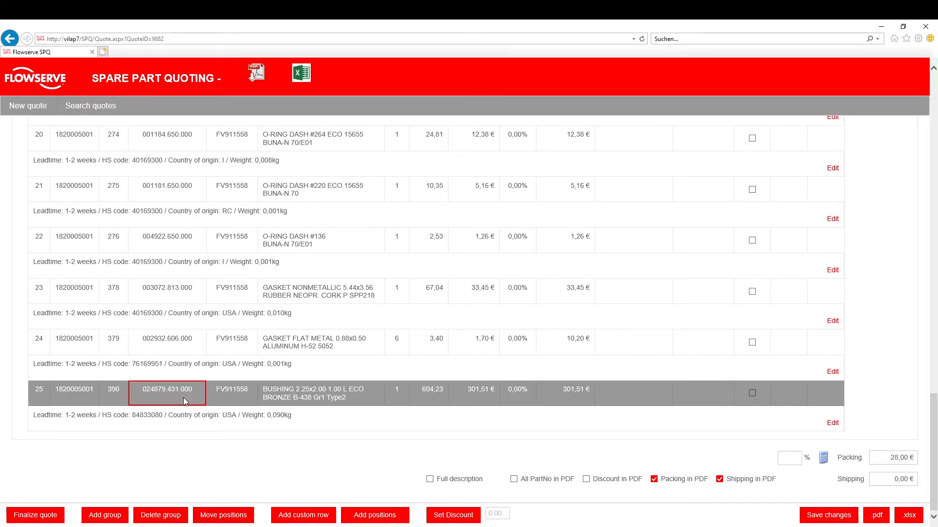
click(227, 516)
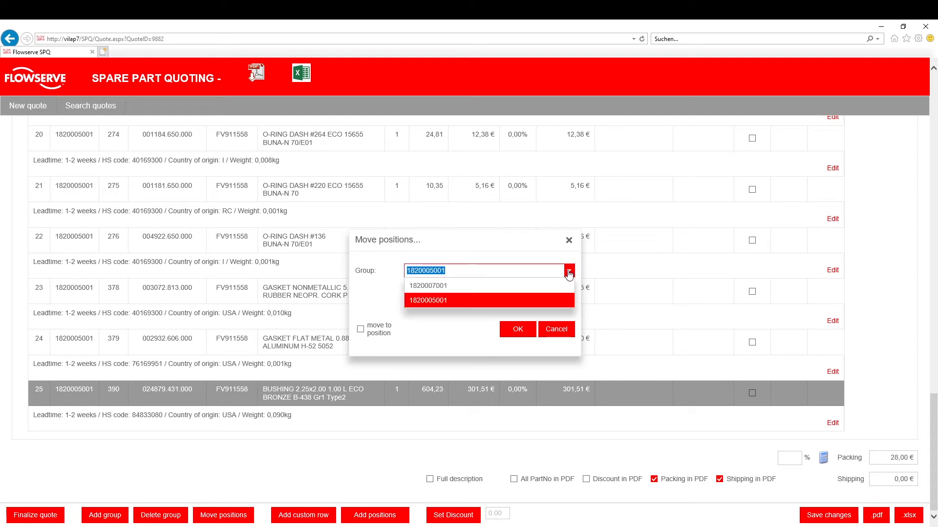
click(478, 288)
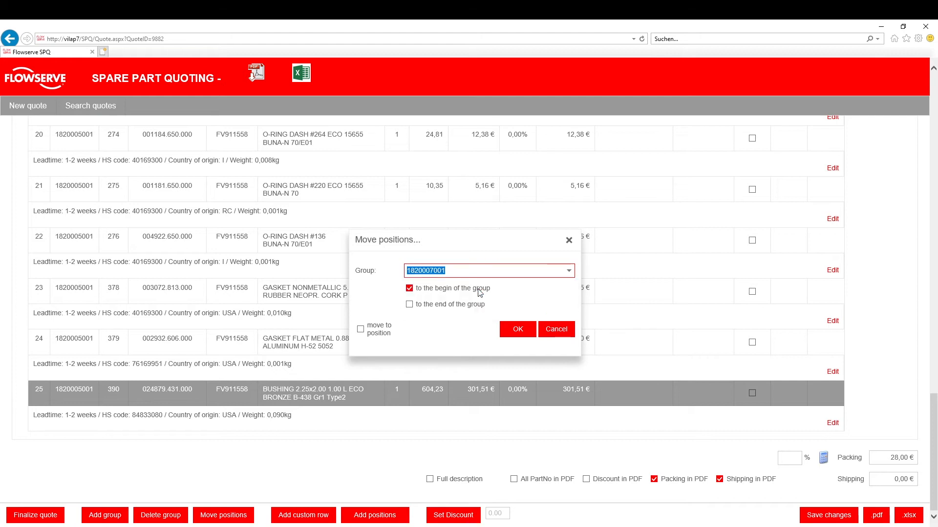
click(410, 305)
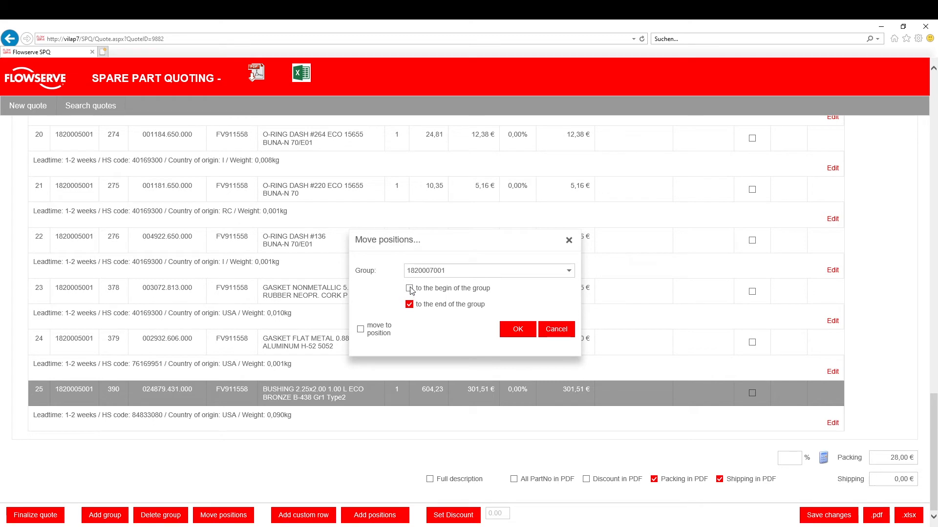
click(409, 289)
click(361, 330)
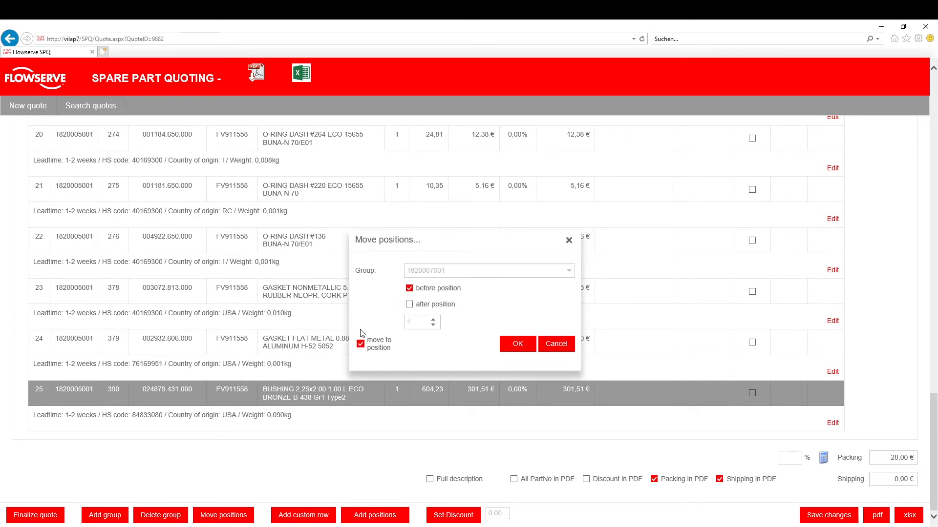
click(410, 305)
click(416, 323)
text(20)
click(515, 345)
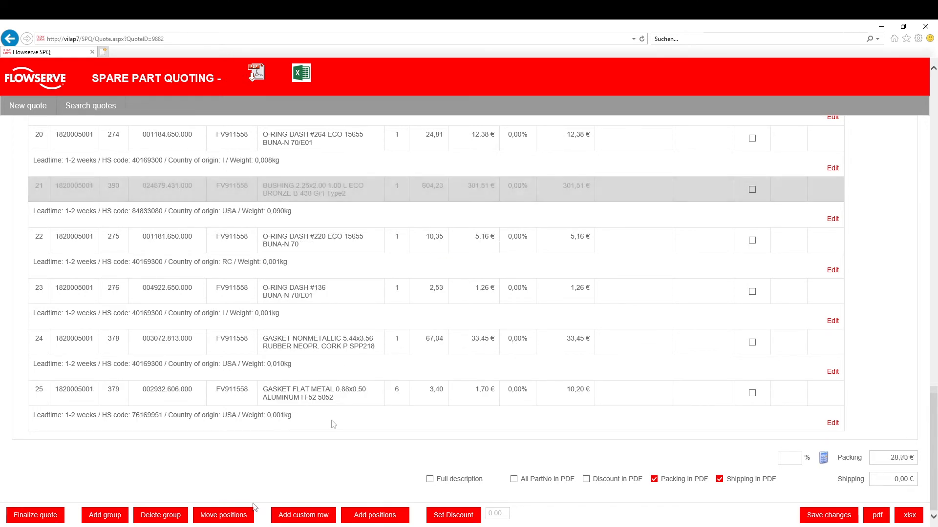
click(310, 515)
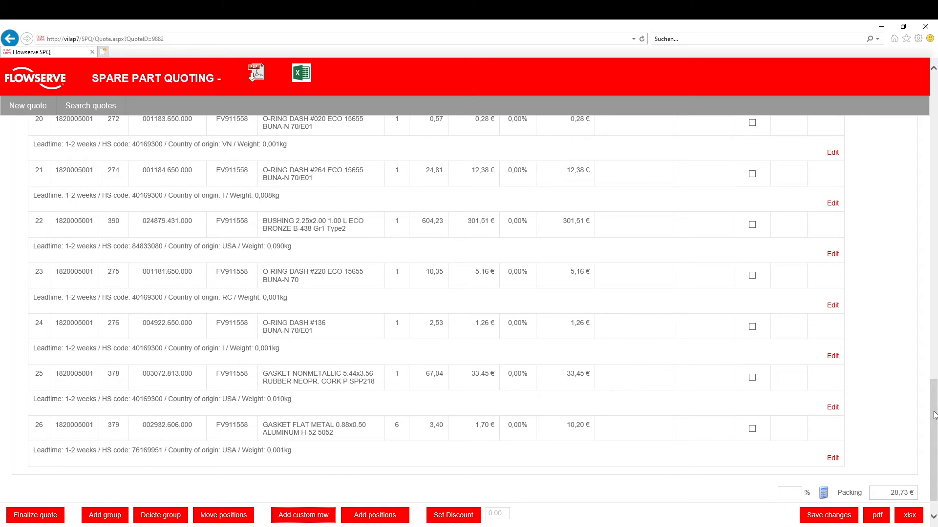
drag(934, 415, 934, 304)
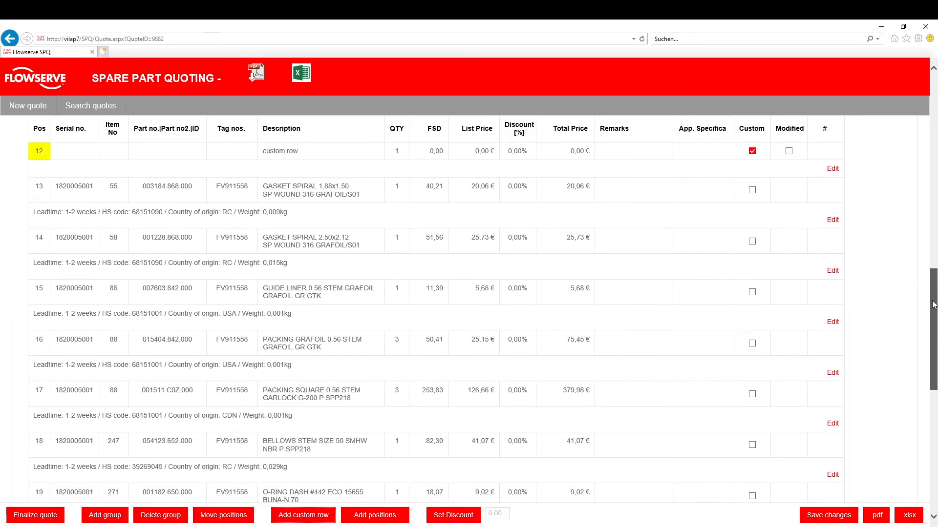
scroll(651, 291, up, 3)
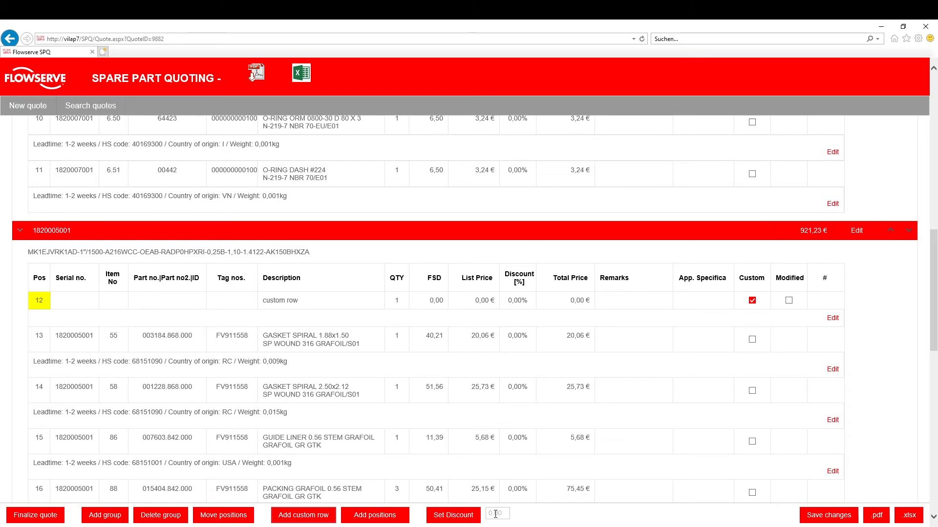
Apply a 10% discount to all positions of the quote
click(496, 515)
text(10)
click(458, 518)
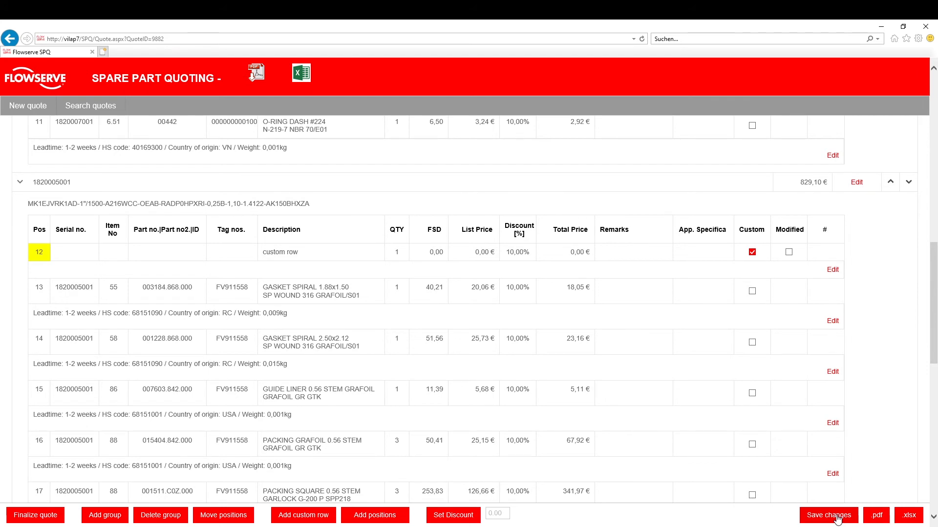
Generate the quote's PDF and look through its cover letter, position list and terms pages
click(878, 517)
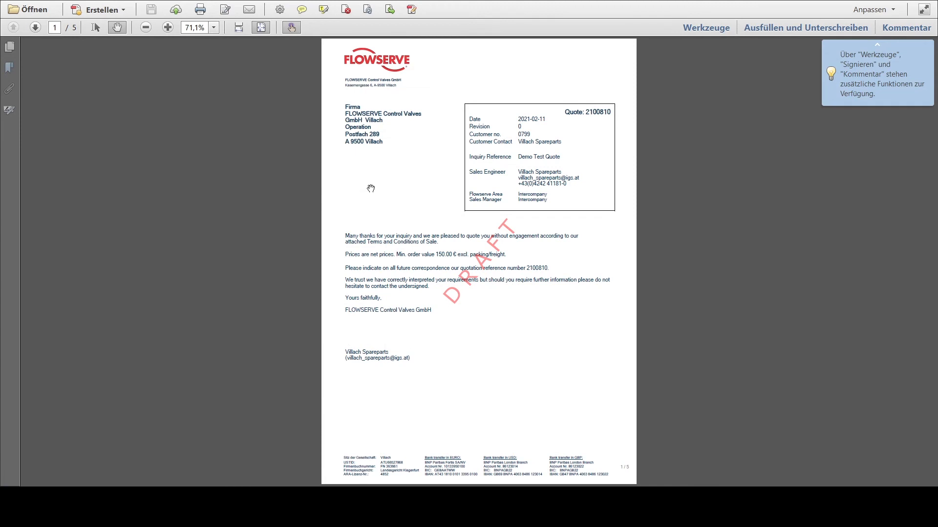
scroll(371, 188, down, 1)
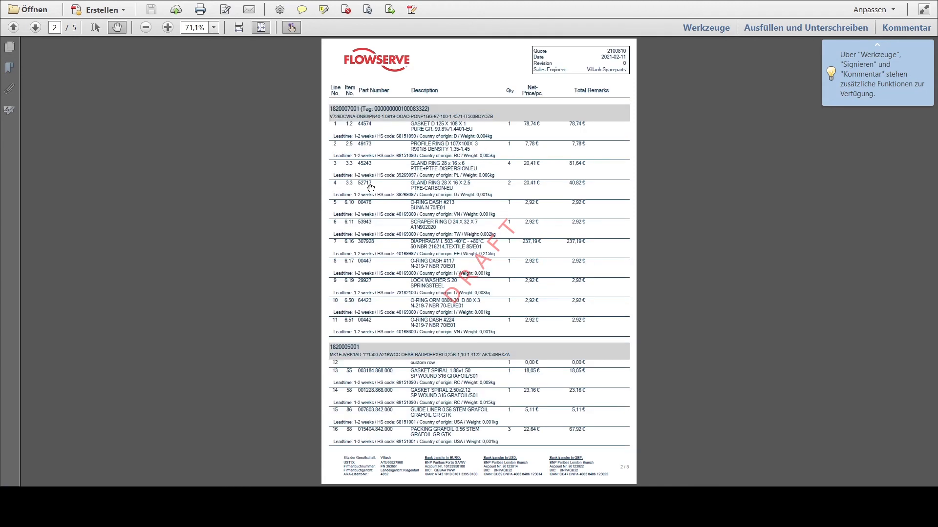
scroll(371, 188, down, 1)
scroll(371, 189, down, 1)
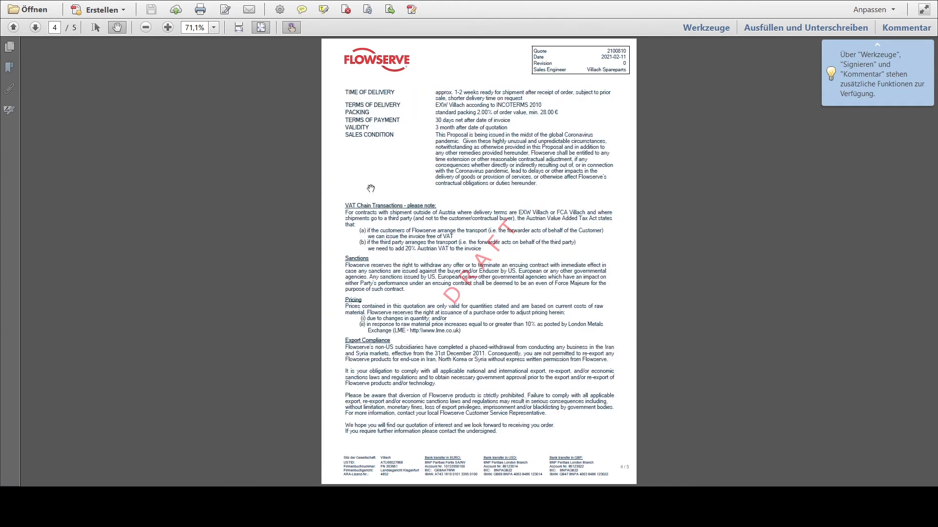
scroll(371, 188, down, 1)
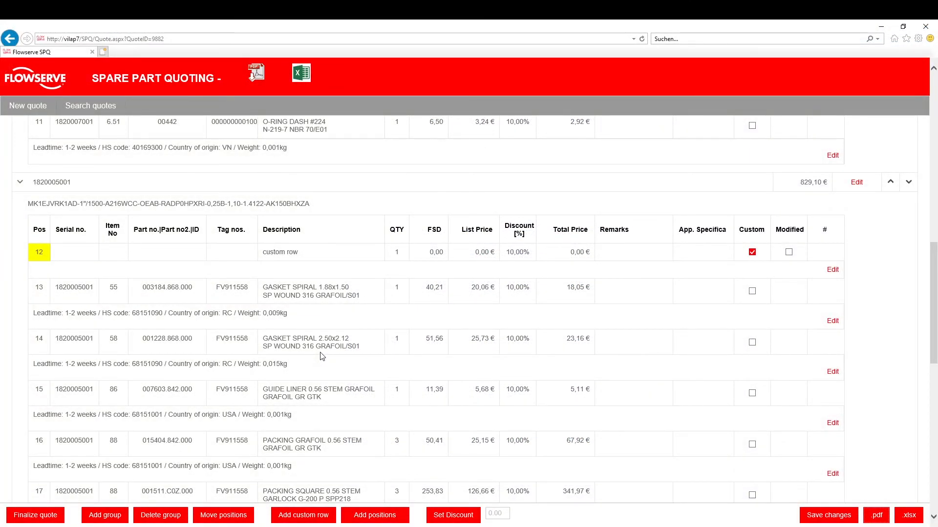
Delete the custom row at position 12 and save the quote's changes
click(326, 259)
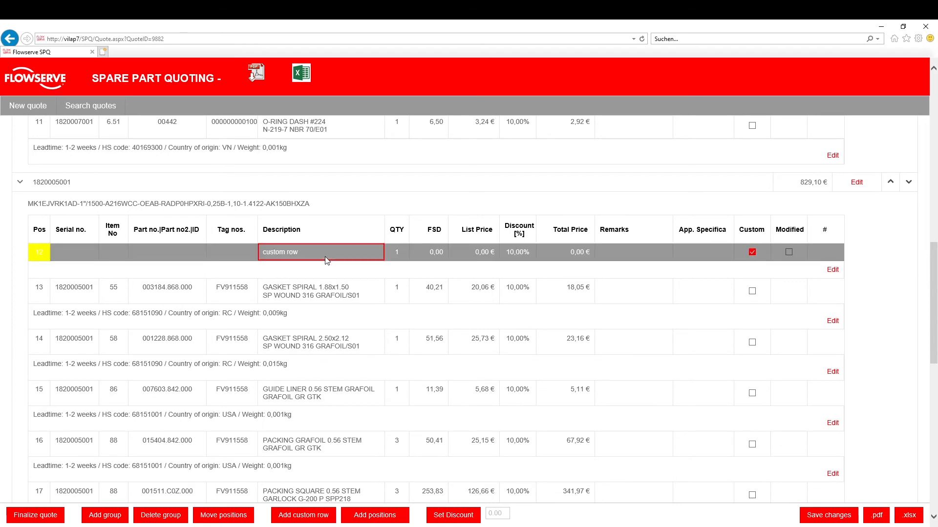
key(Delete)
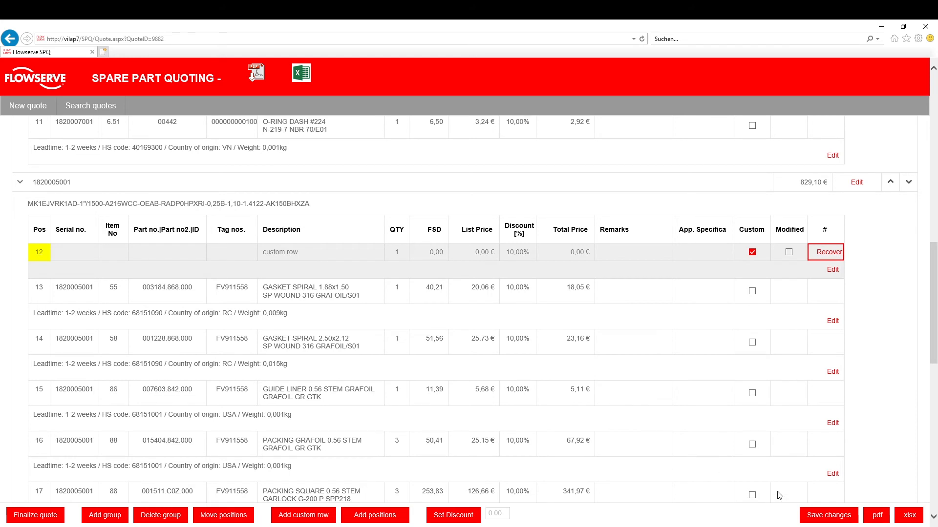
click(819, 519)
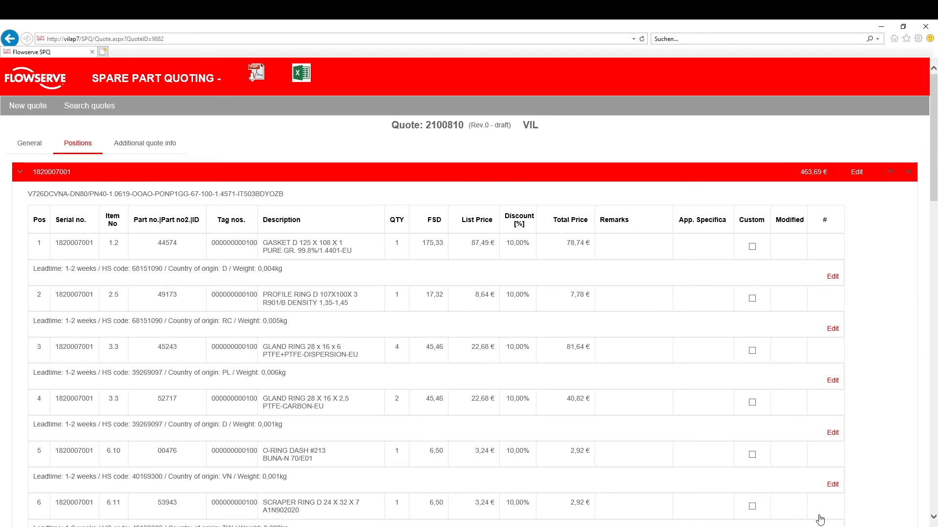
Calculate the packing cost with a 10% rate below the quote's positions
scroll(934, 244, down, 5)
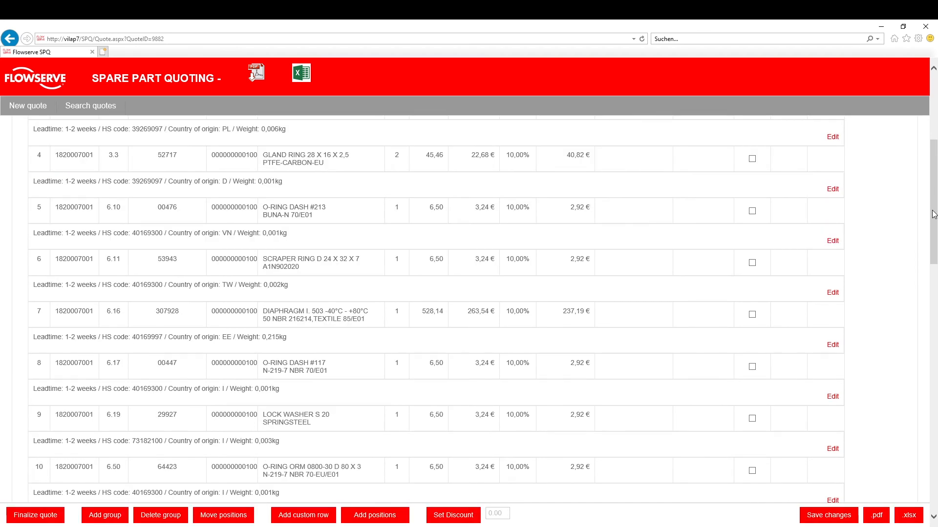
drag(934, 214, 930, 323)
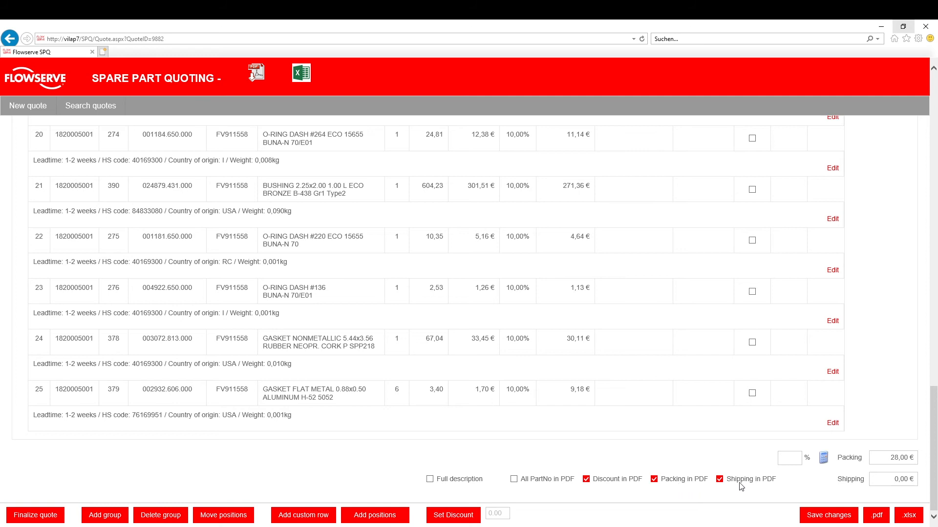
scroll(748, 458, up, 10)
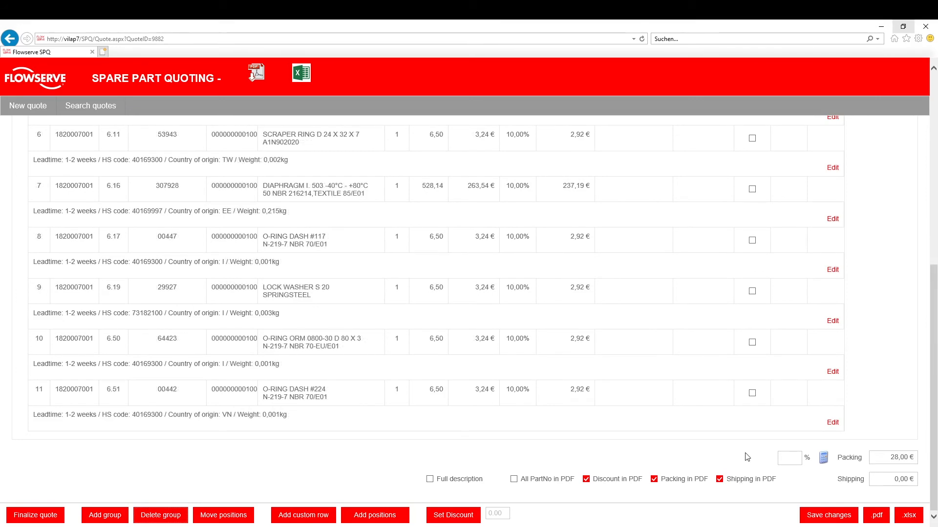
click(788, 460)
text(10)
click(823, 458)
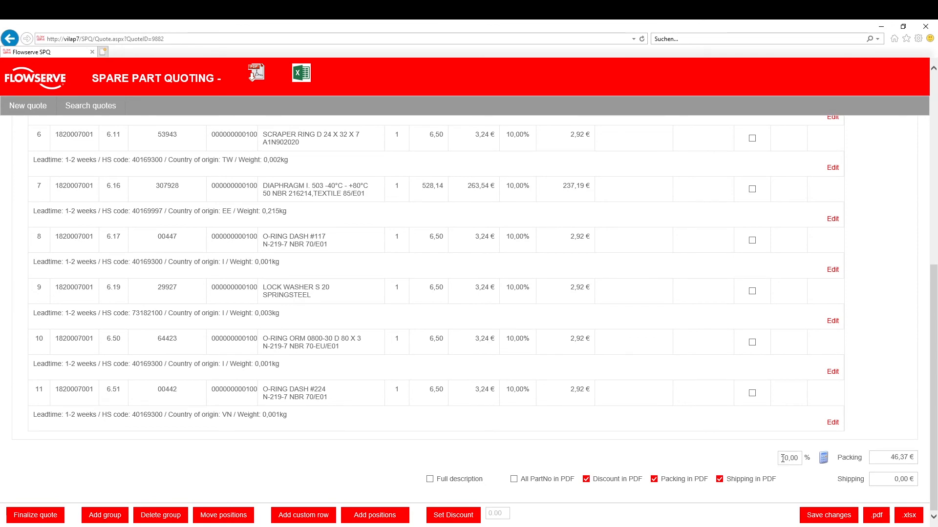
Clear the packing percentage and recalculate the packing cost
drag(782, 461, 807, 458)
key(BackSpace)
click(824, 459)
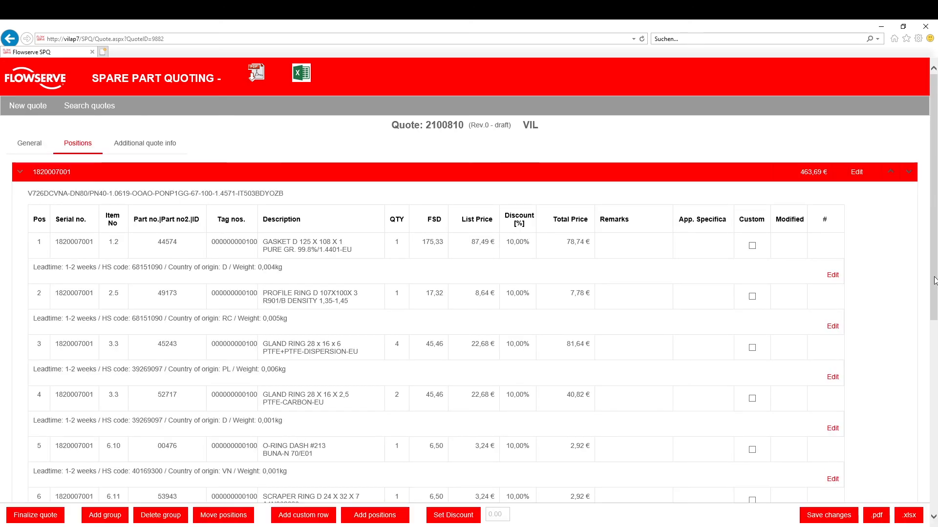
Set the quote's shipping cost to 100 €
drag(934, 281, 934, 510)
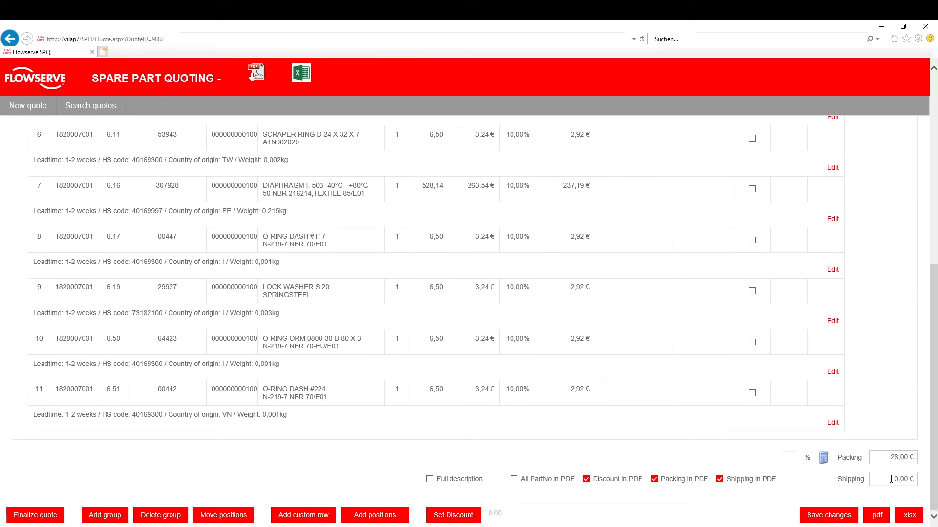
click(891, 478)
drag(913, 481, 885, 493)
text(100)
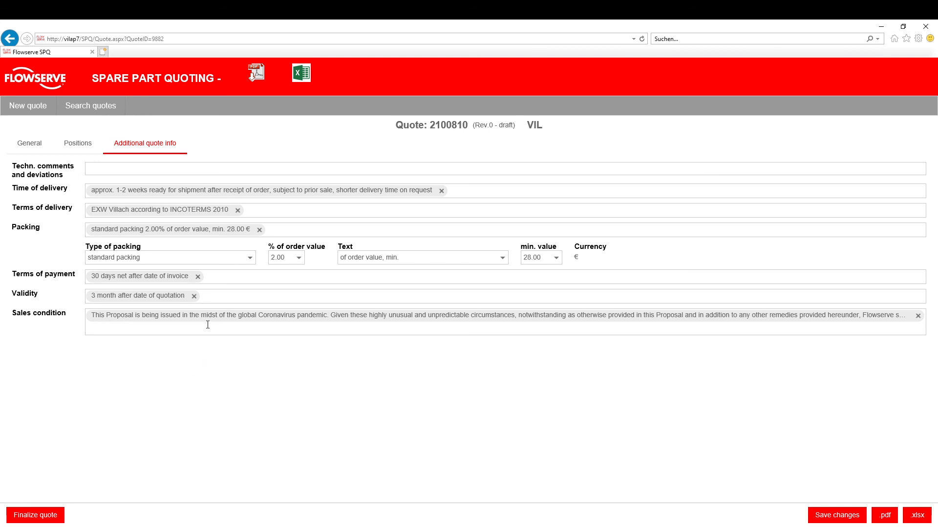
Replace the quote's terms of payment with "45 days net after date of invoice"
click(198, 277)
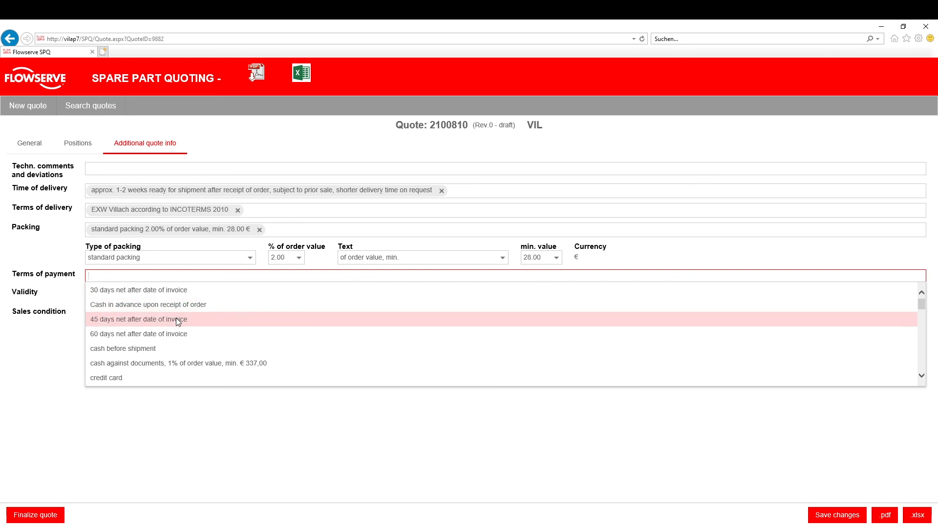
click(175, 319)
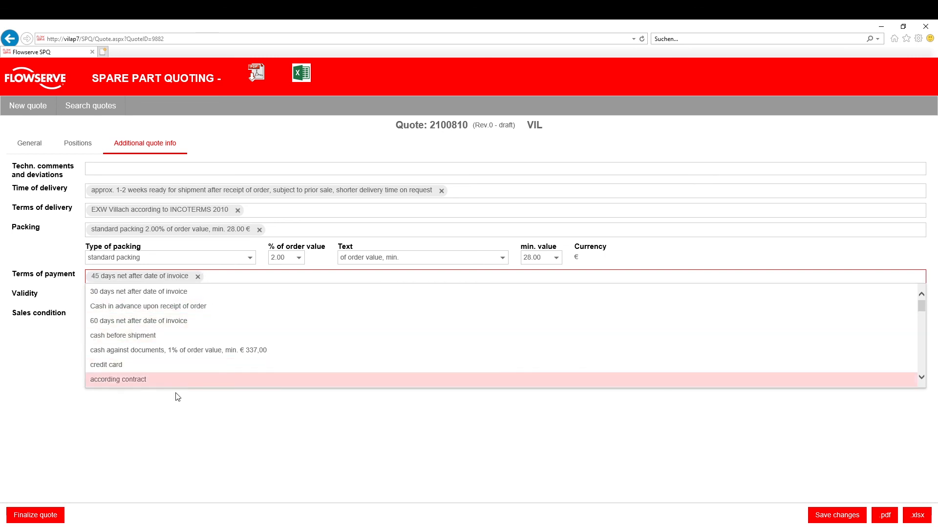
click(177, 419)
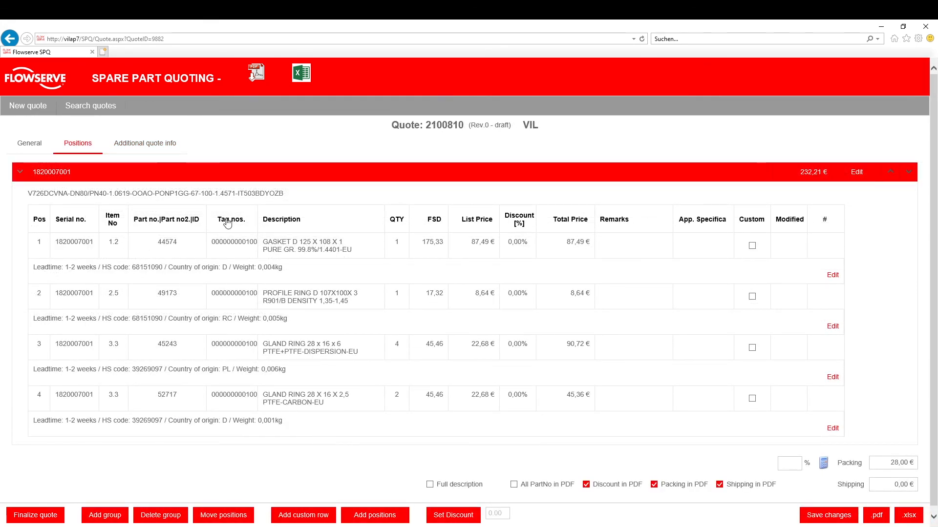
Open the additional quote info, finalize the quote and generate its PDF
click(160, 144)
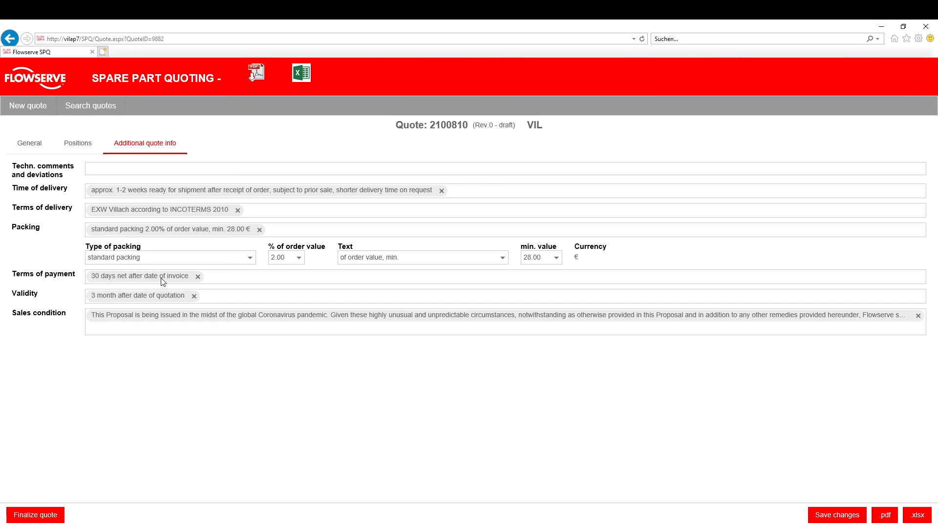
click(34, 519)
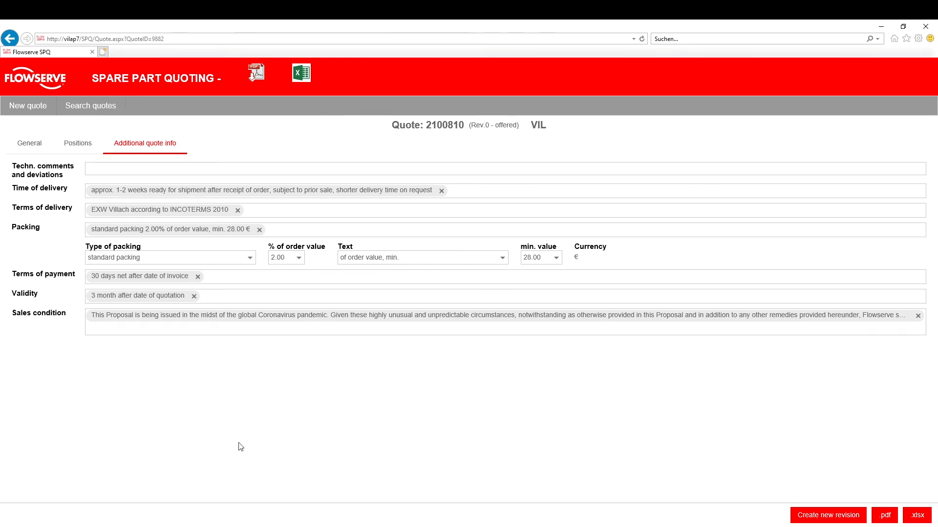
click(885, 516)
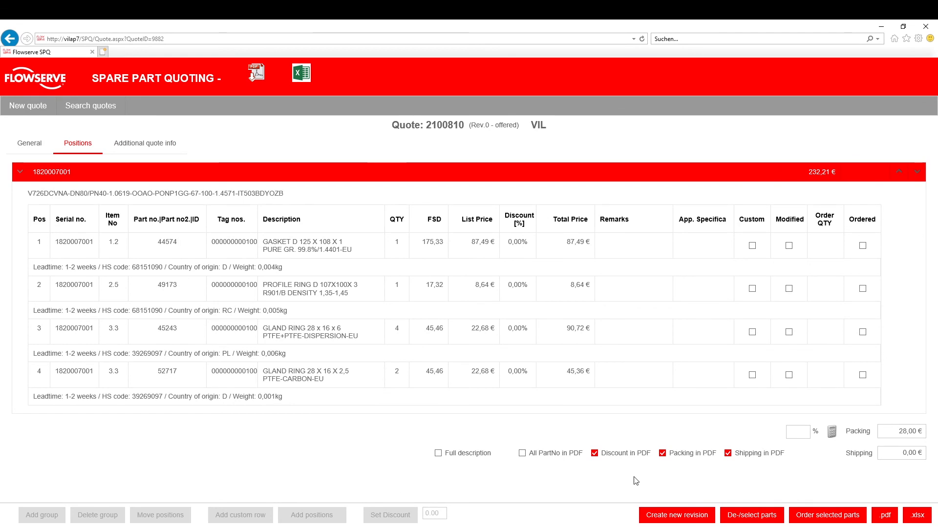
Create a new revision of the offered quote
click(669, 517)
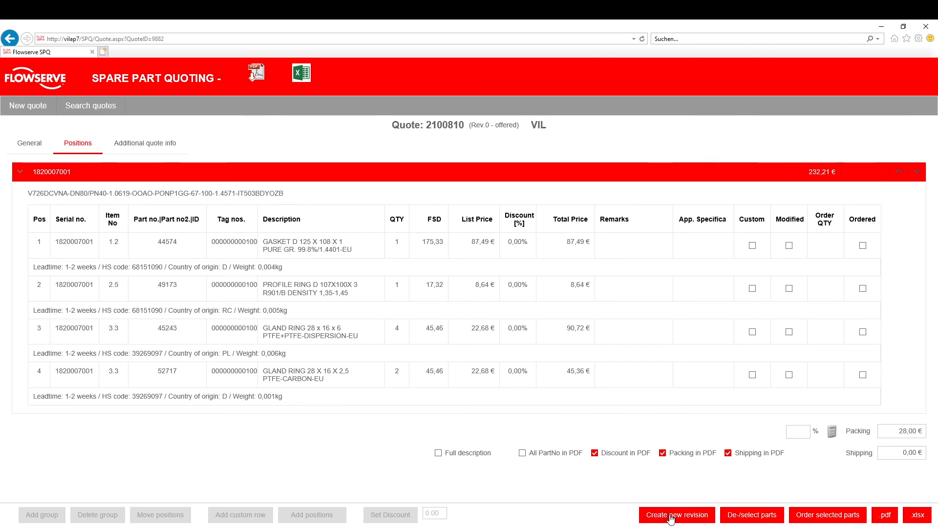